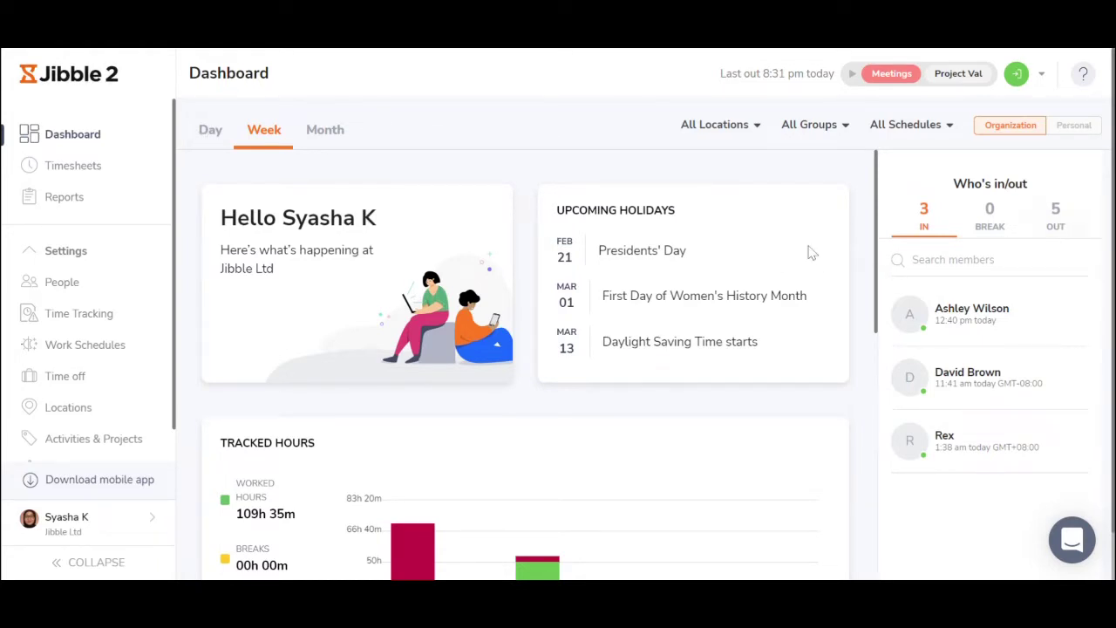
# - Open the timesheets and check the daily, weekly and monthly period options for the team's tracked hours
pyautogui.click(127, 172)
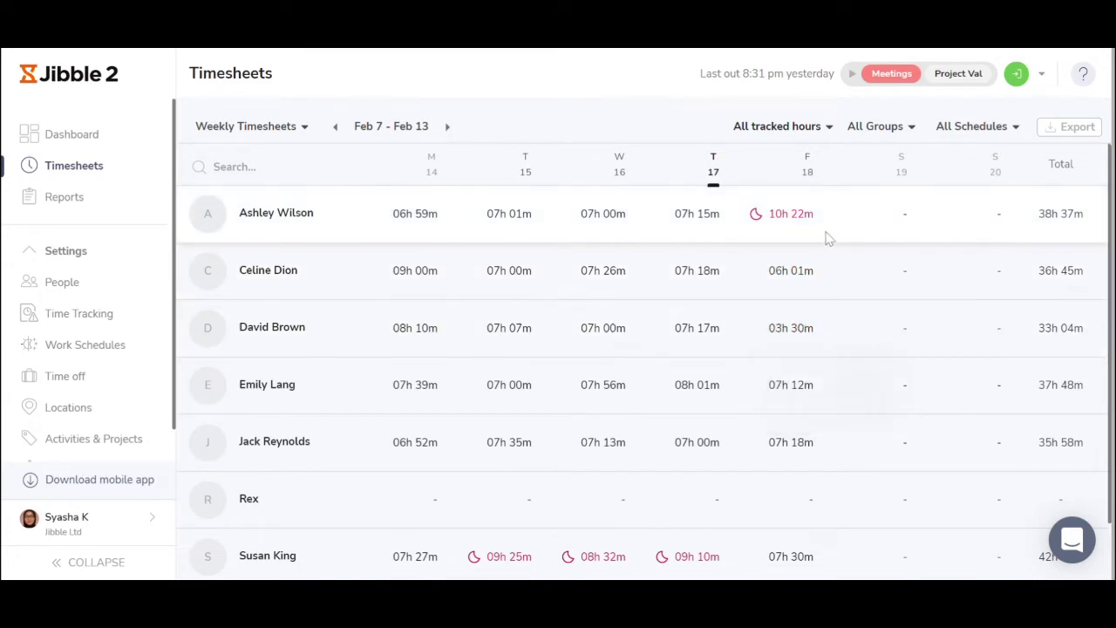
pyautogui.moveTo(791, 224)
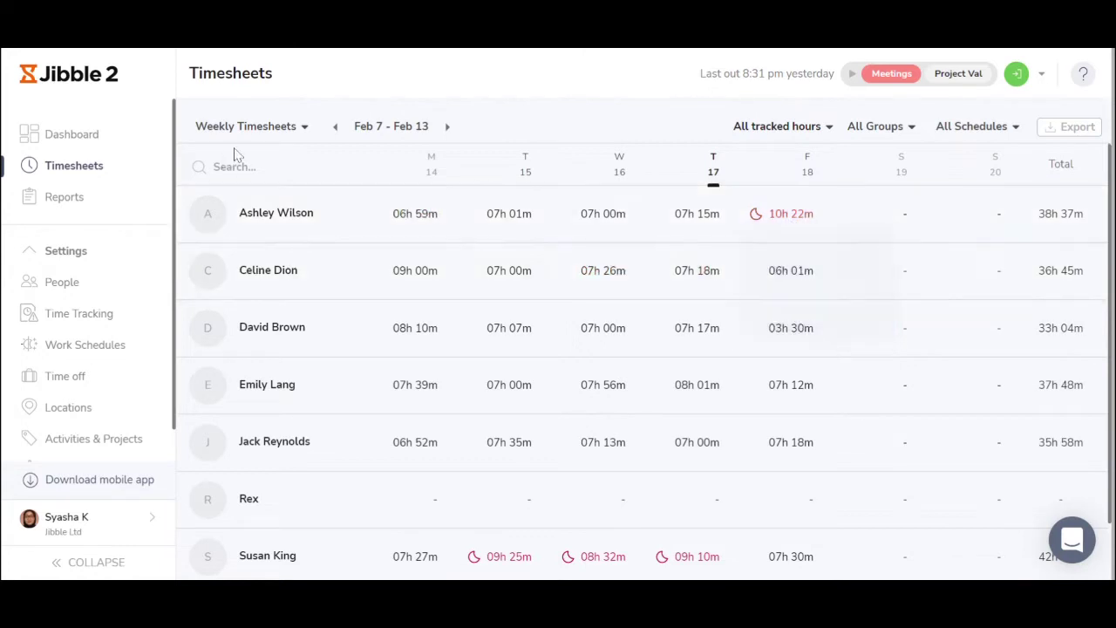
pyautogui.click(271, 138)
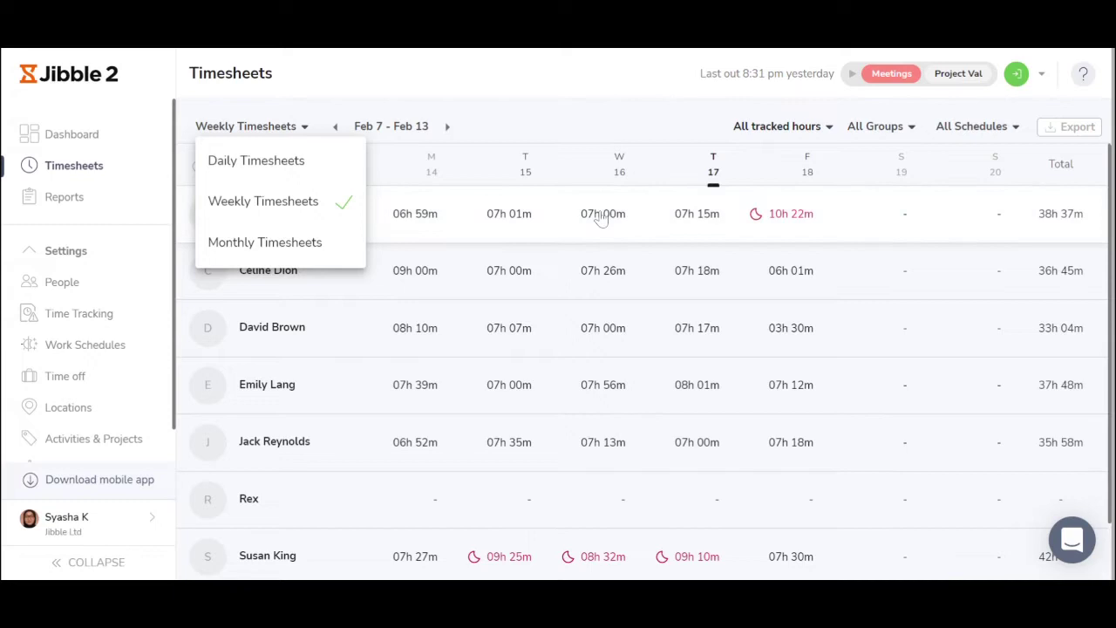
# - Try filtering the weekly timesheets by tracked hours, using the 10+ hours and 6-8 hours ranges
pyautogui.click(810, 126)
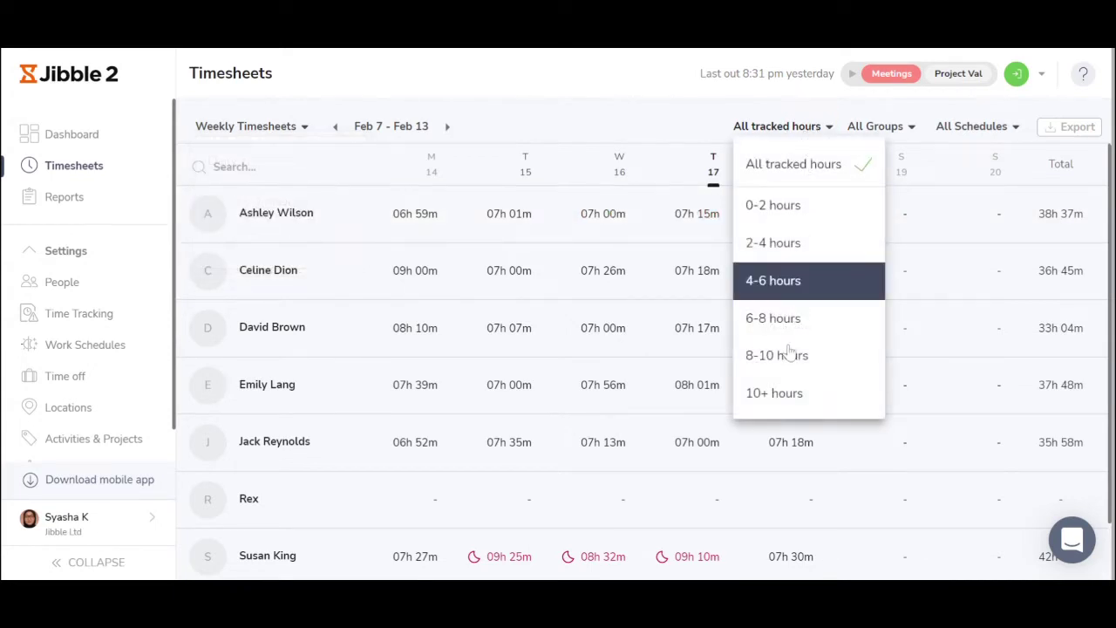
pyautogui.click(780, 390)
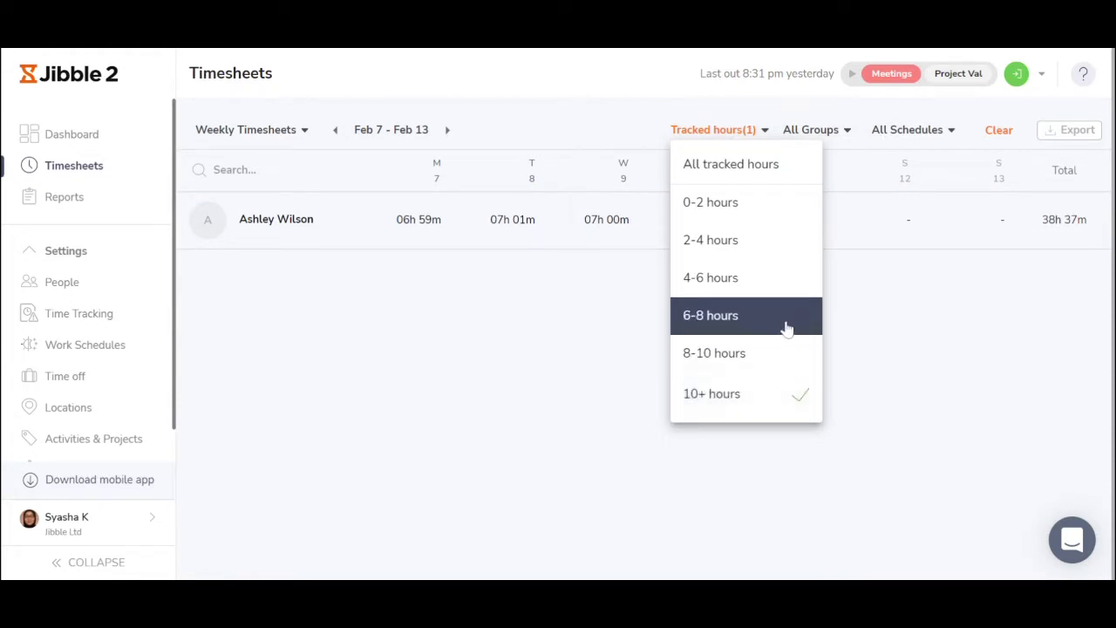
pyautogui.click(788, 317)
pyautogui.click(802, 406)
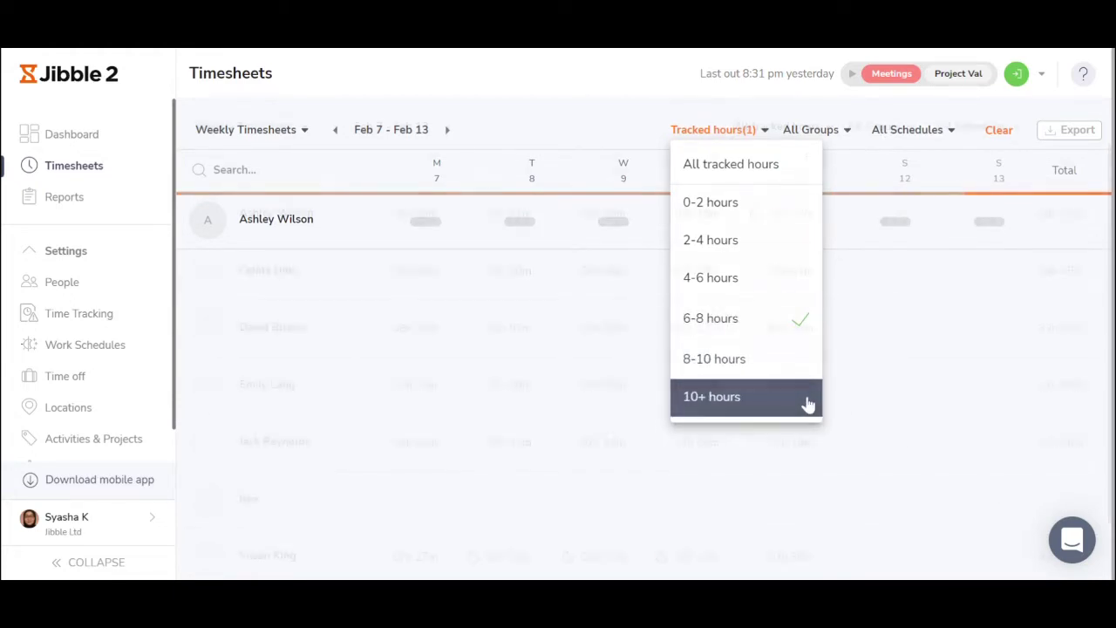
# - Check which groups and work schedules are available for filtering the weekly timesheets
pyautogui.click(909, 140)
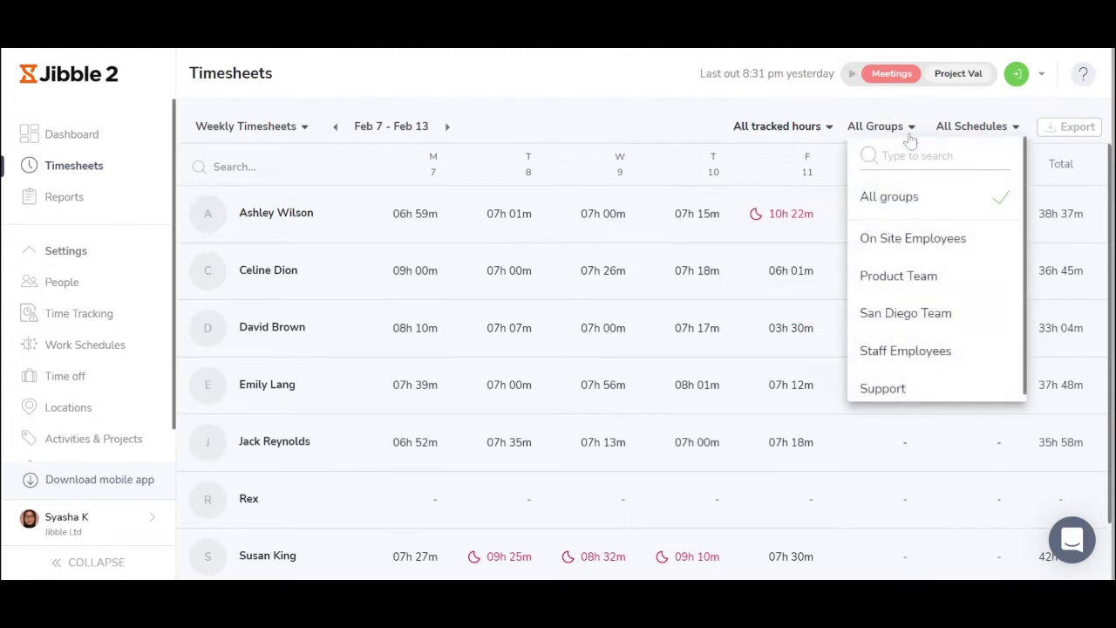
pyautogui.click(909, 133)
pyautogui.click(995, 129)
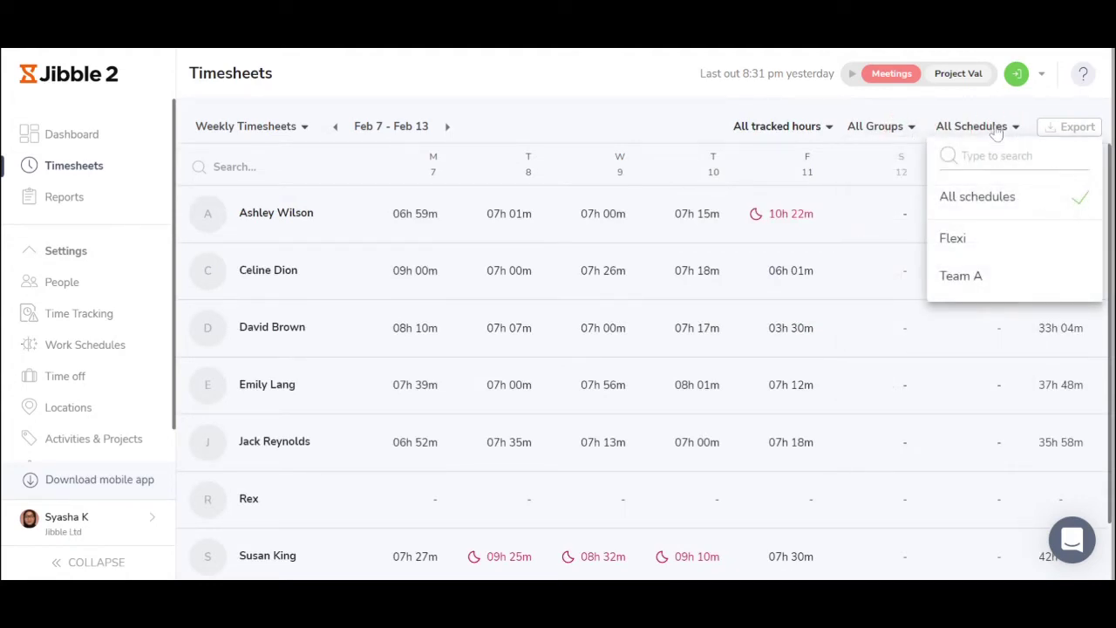
pyautogui.click(993, 126)
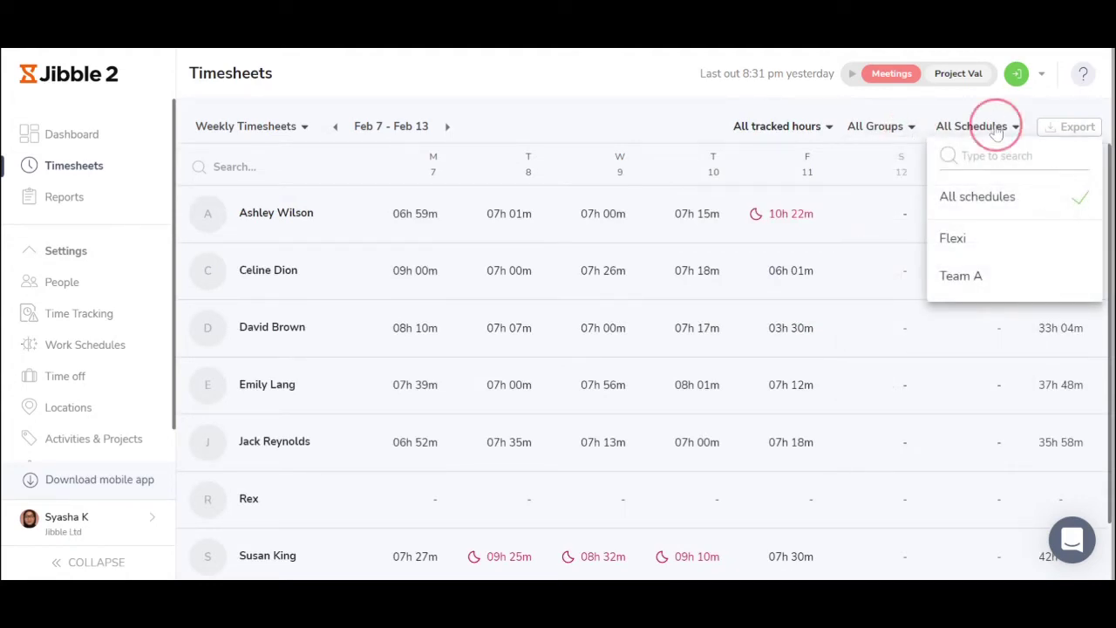
# - Inspect a member's daily time entries, including the location of the 3:58 am entry and the payroll view
pyautogui.click(799, 217)
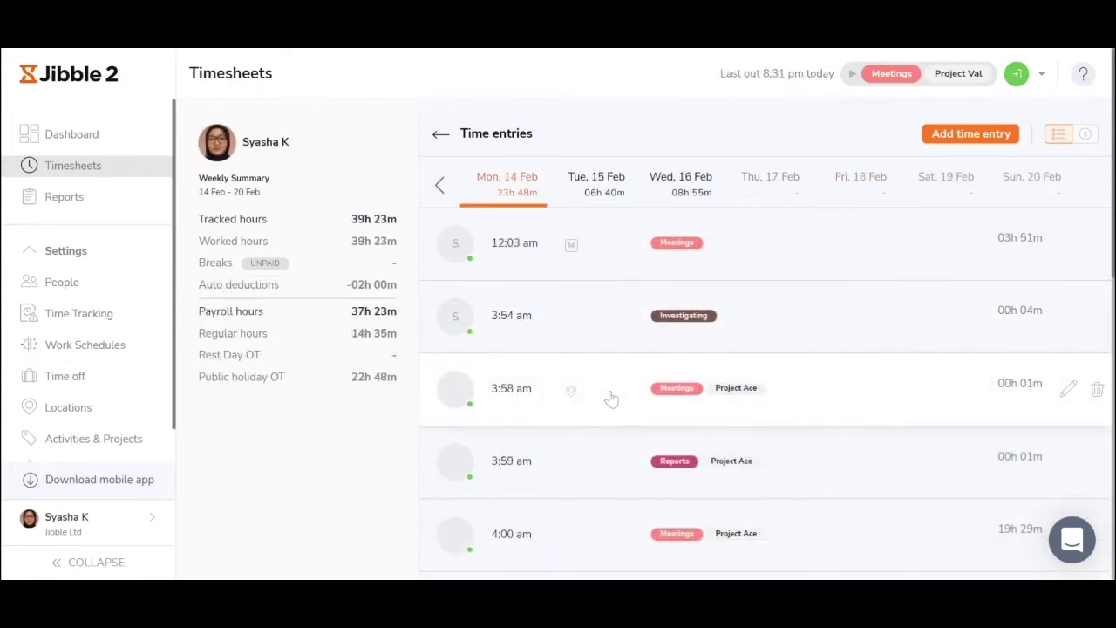
pyautogui.click(578, 398)
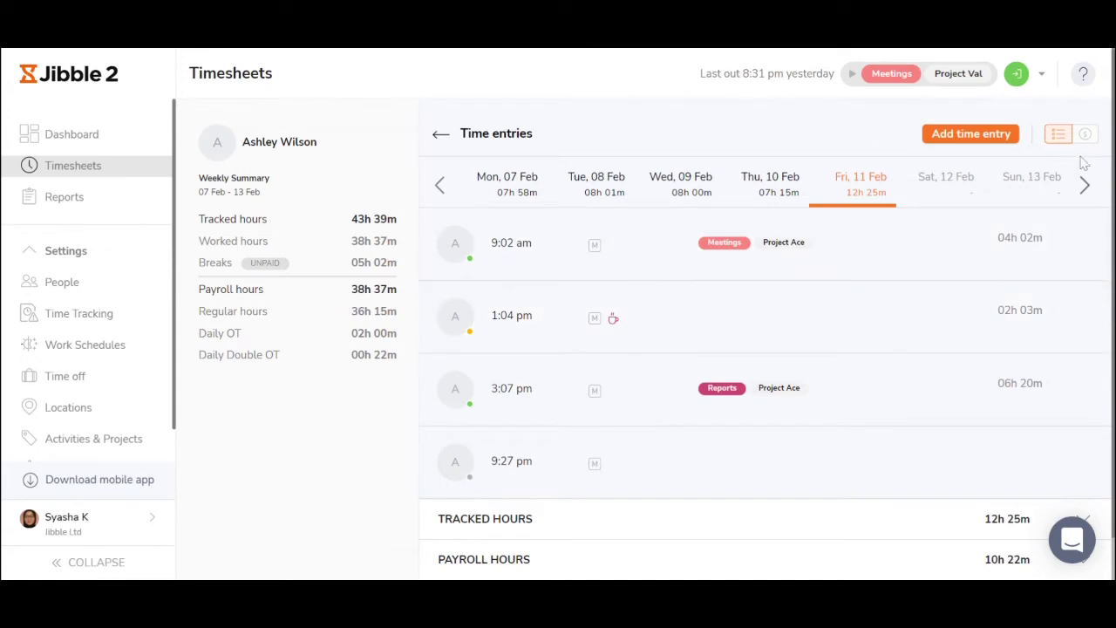
pyautogui.click(1086, 136)
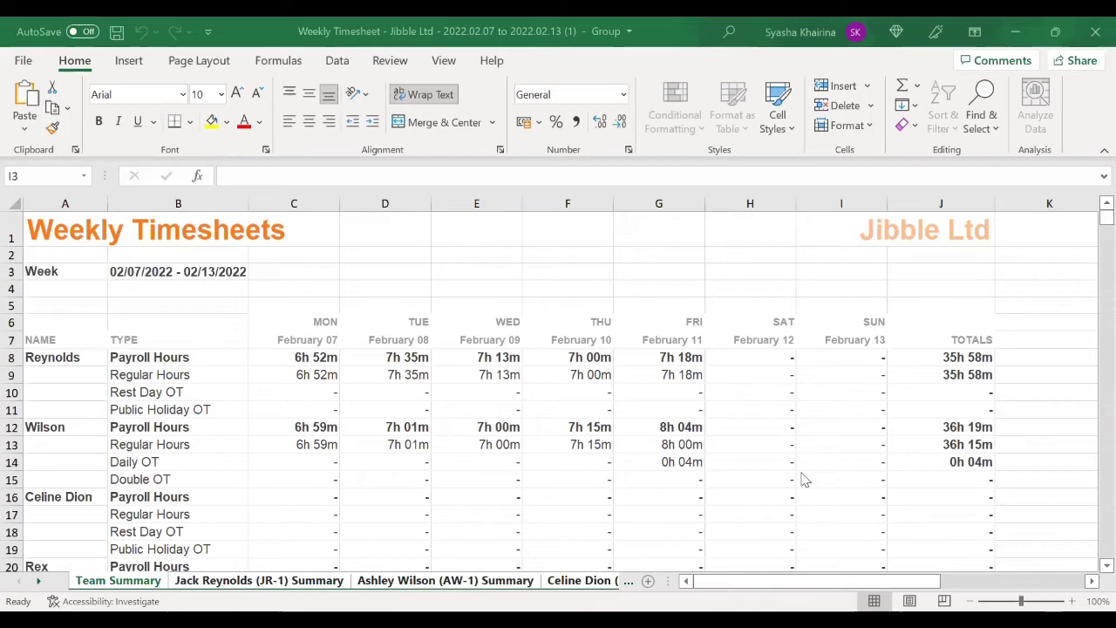
# - In Excel, review the exported weekly timesheet's team summary down to the total hours, and open the first member's summary sheet
pyautogui.scroll(-1, 448, 448)
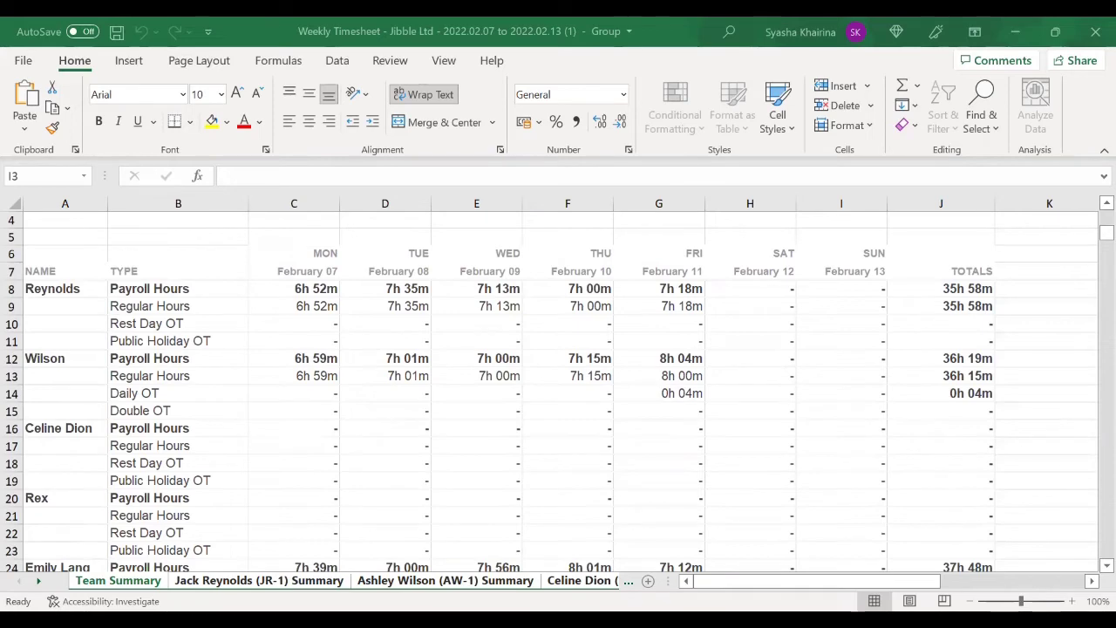
pyautogui.scroll(1, 85, 240)
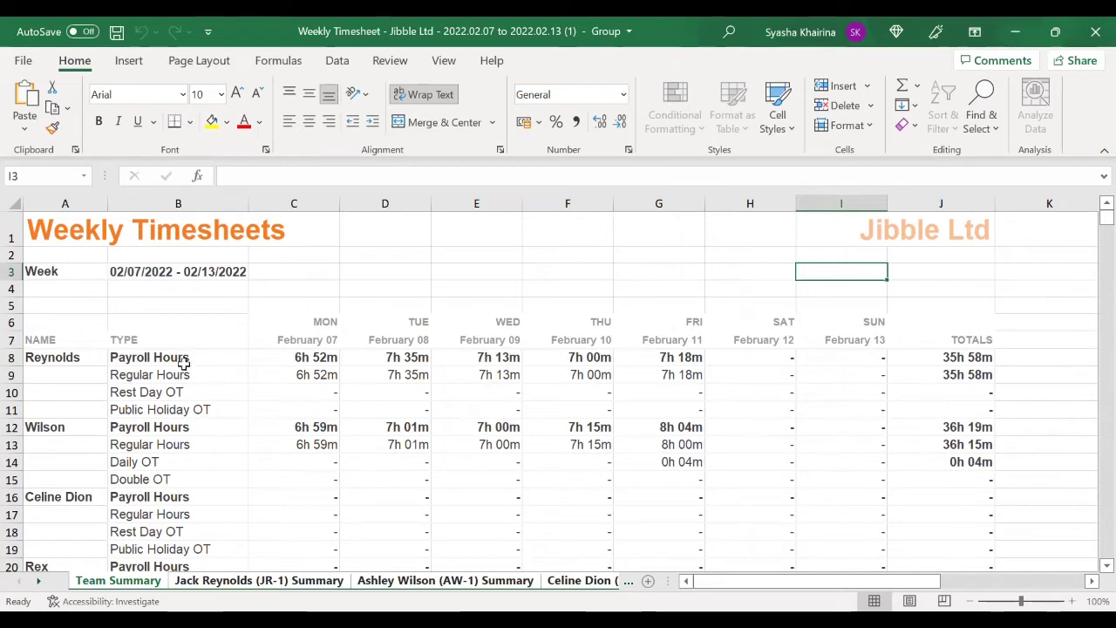
pyautogui.scroll(-12, 251, 424)
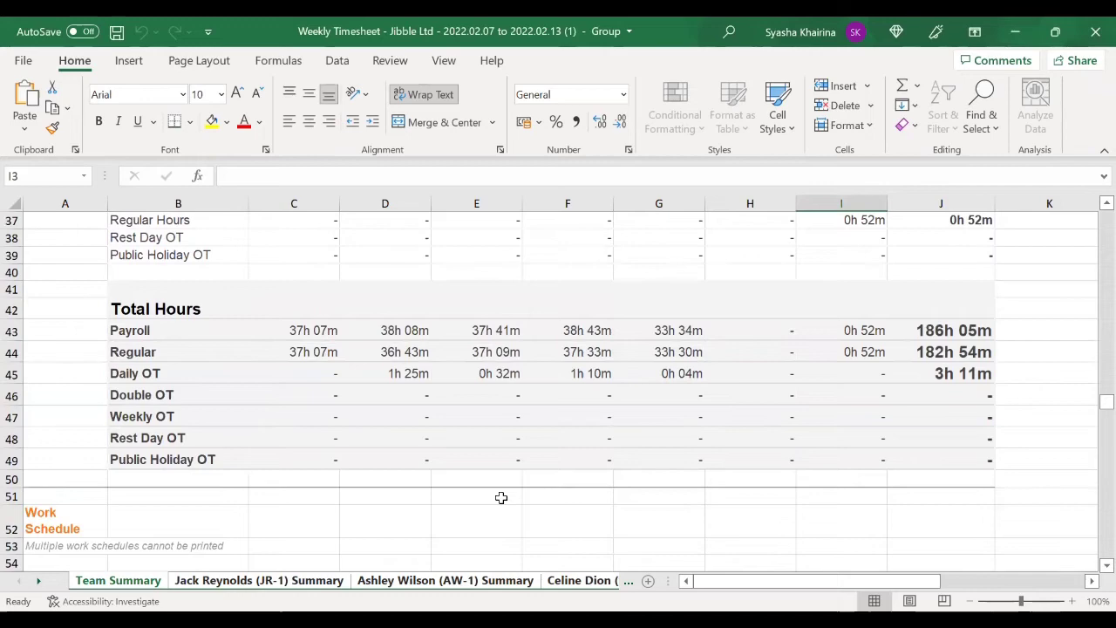
pyautogui.click(259, 580)
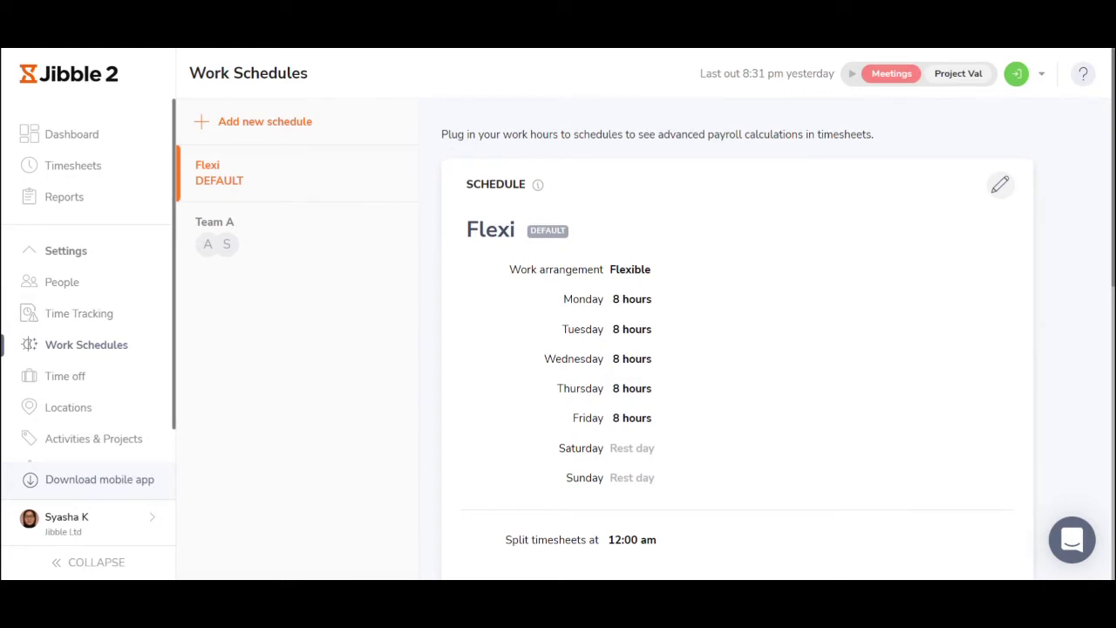
# - Start a new work schedule in Jibble, preview the Flexible and Weekly arrangements, and set the work arrangement to Fixed
pyautogui.click(258, 127)
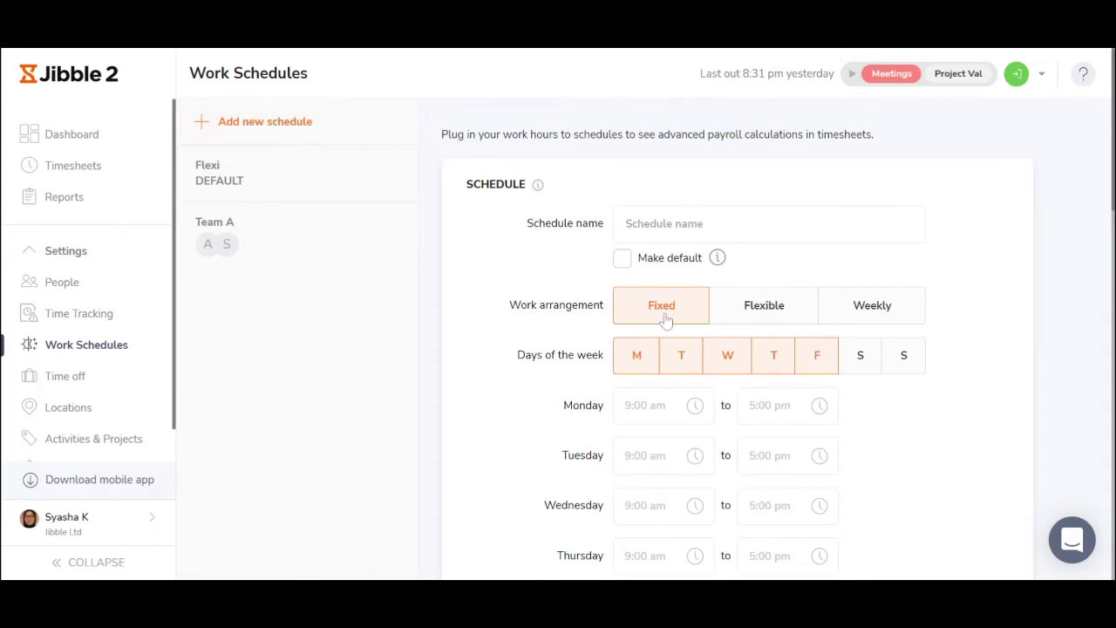
pyautogui.click(778, 322)
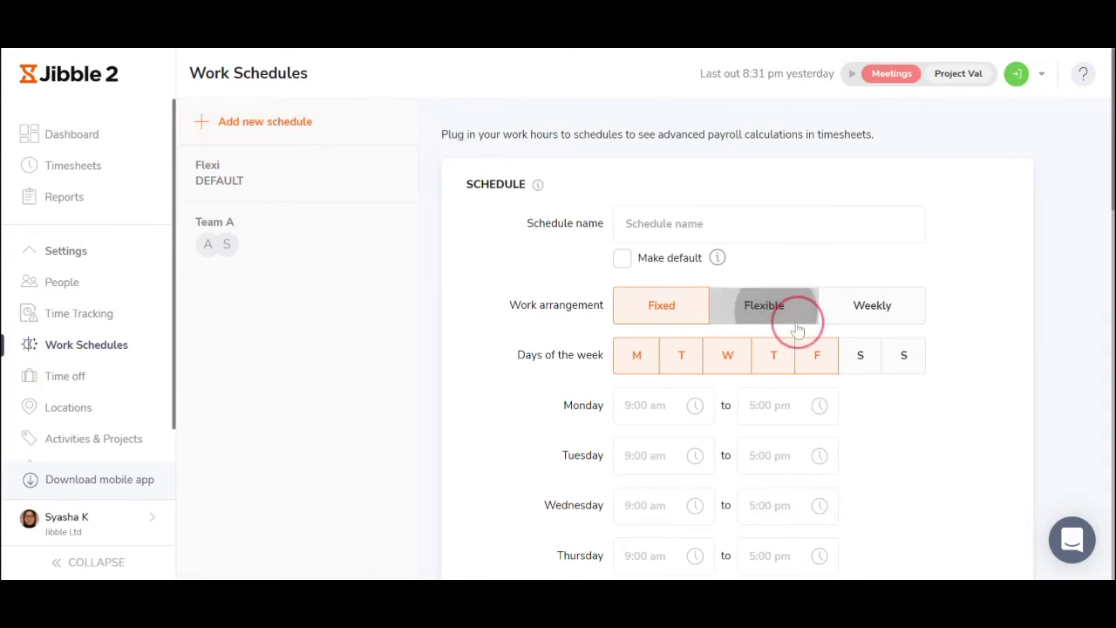
pyautogui.click(863, 315)
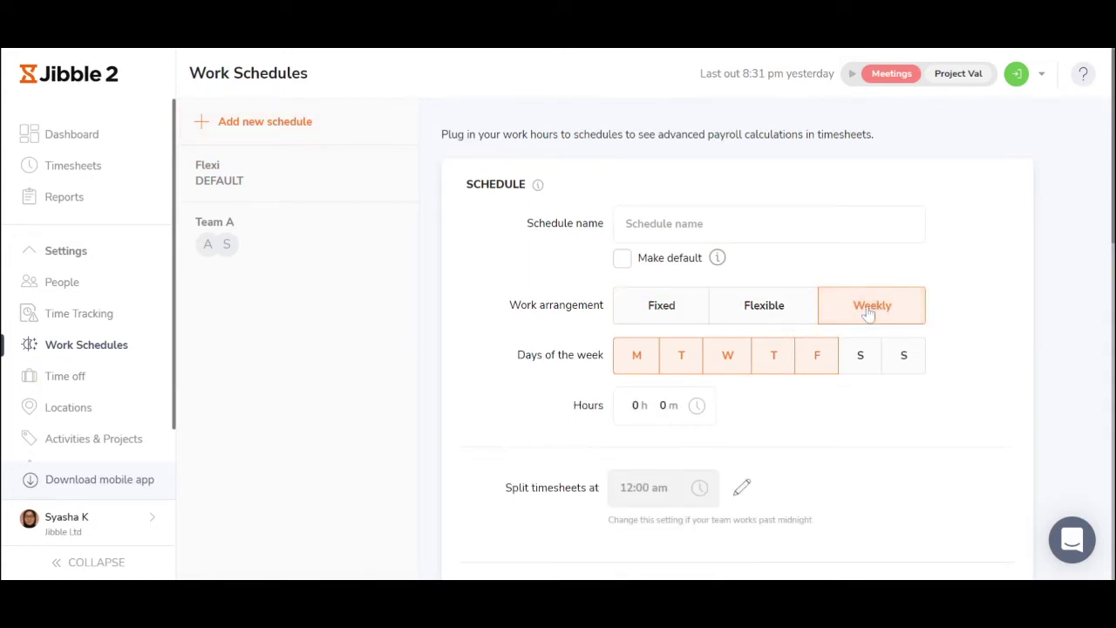
pyautogui.click(669, 313)
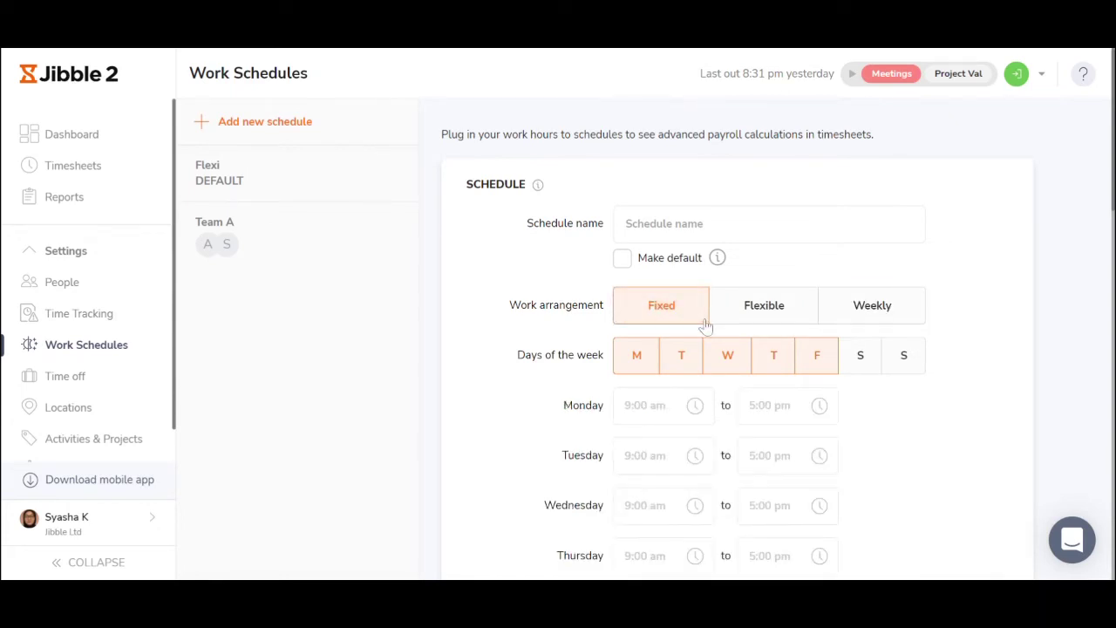
# - Add an unpaid break named lunch with a duration of 1 hour to the new schedule
pyautogui.scroll(-4, 710, 374)
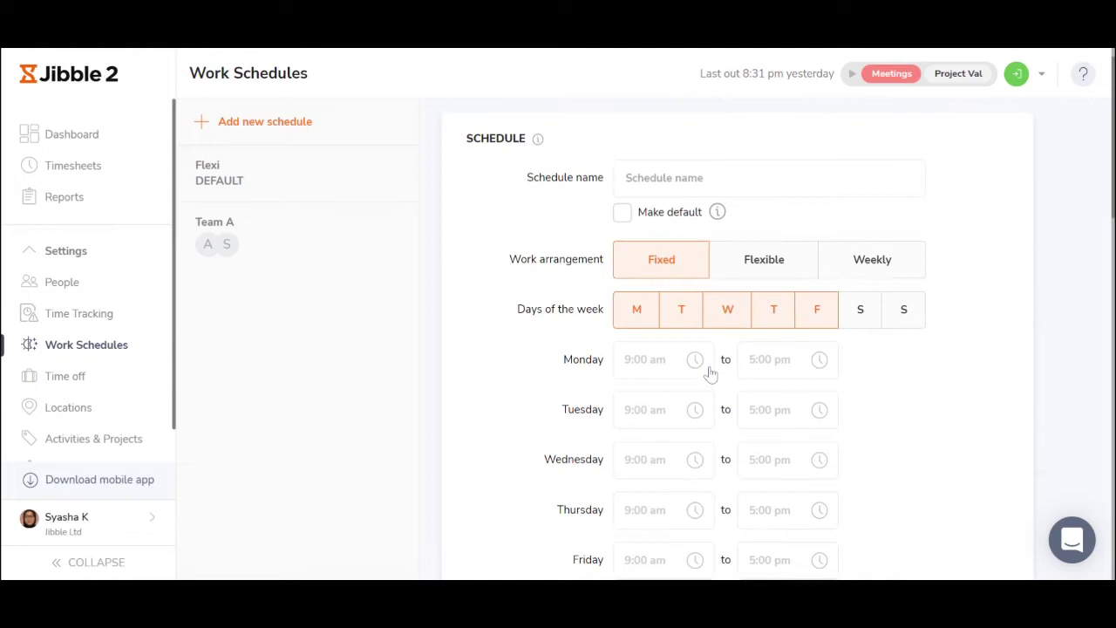
pyautogui.scroll(-4, 674, 455)
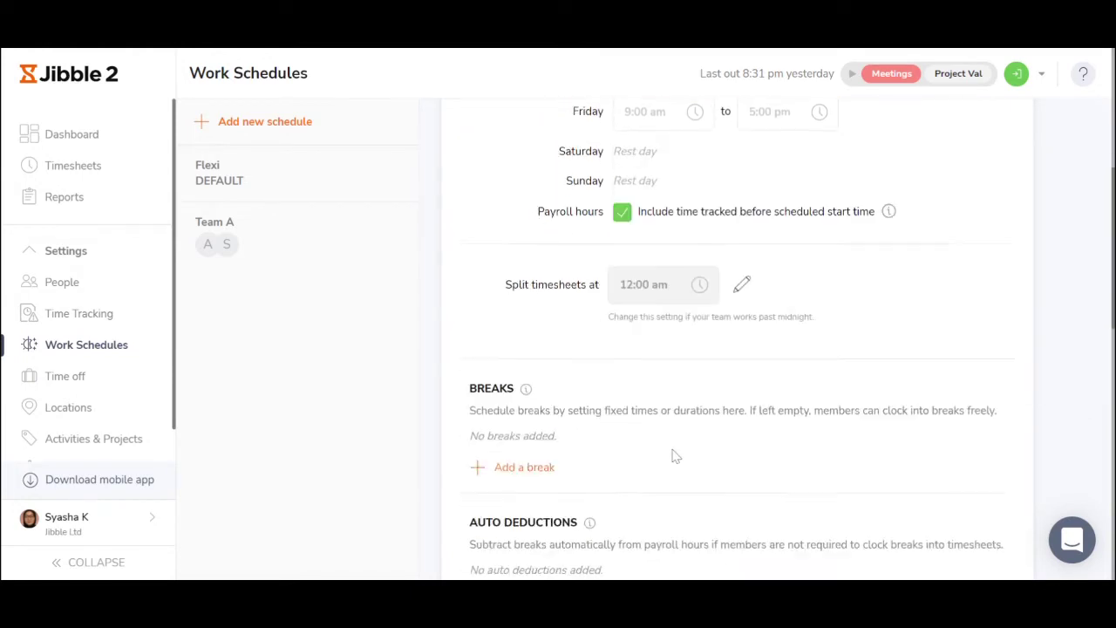
pyautogui.click(545, 267)
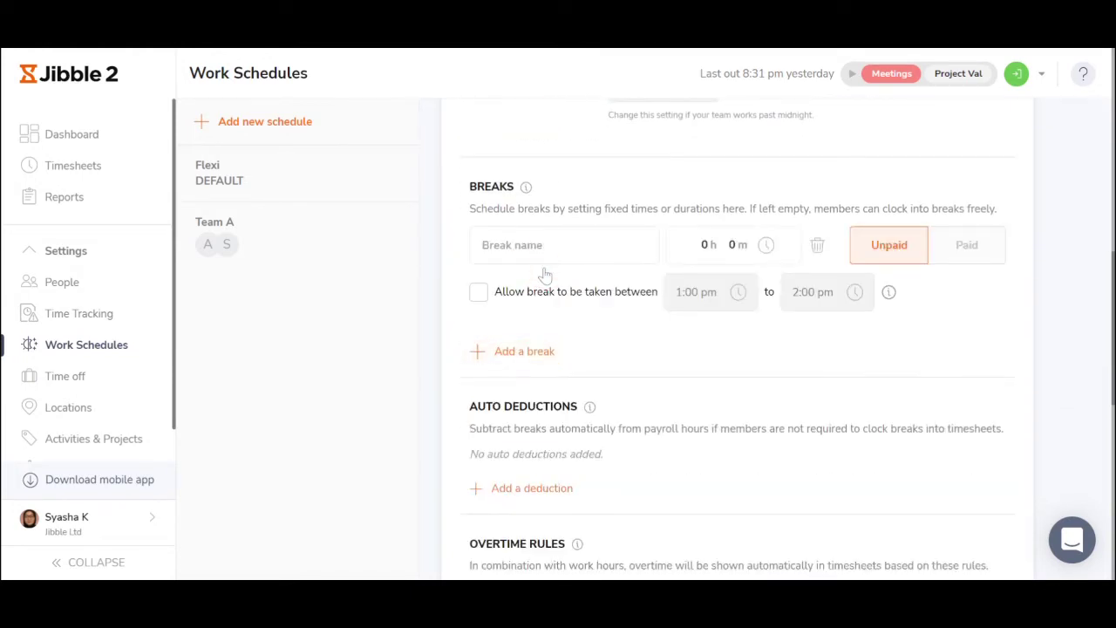
pyautogui.click(564, 245)
pyautogui.write('lunch')
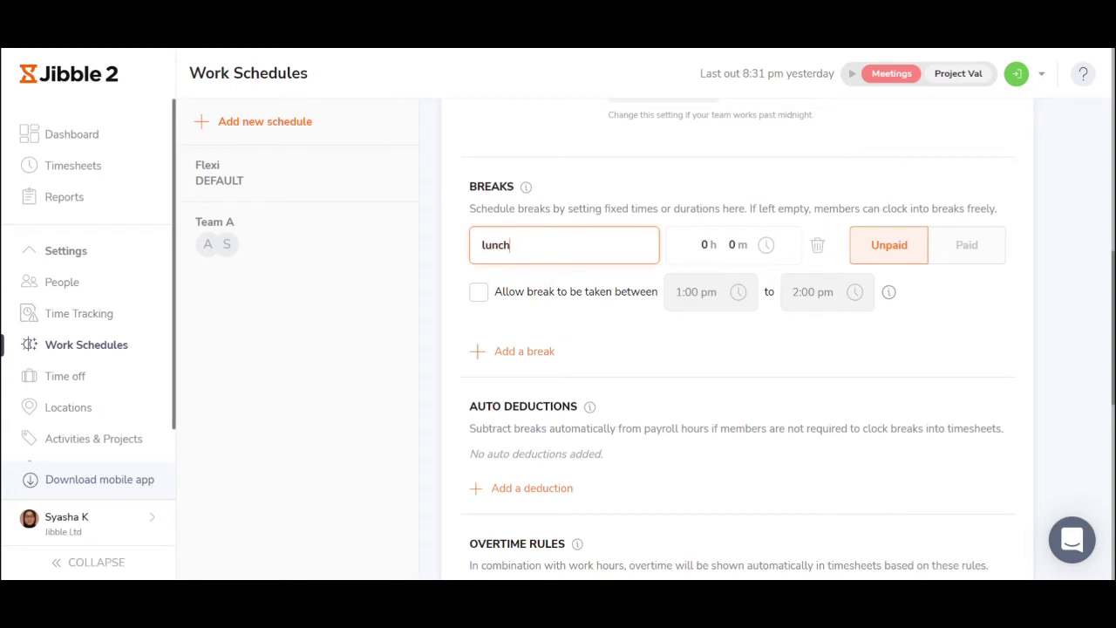
pyautogui.press('Tab')
pyautogui.write('1')
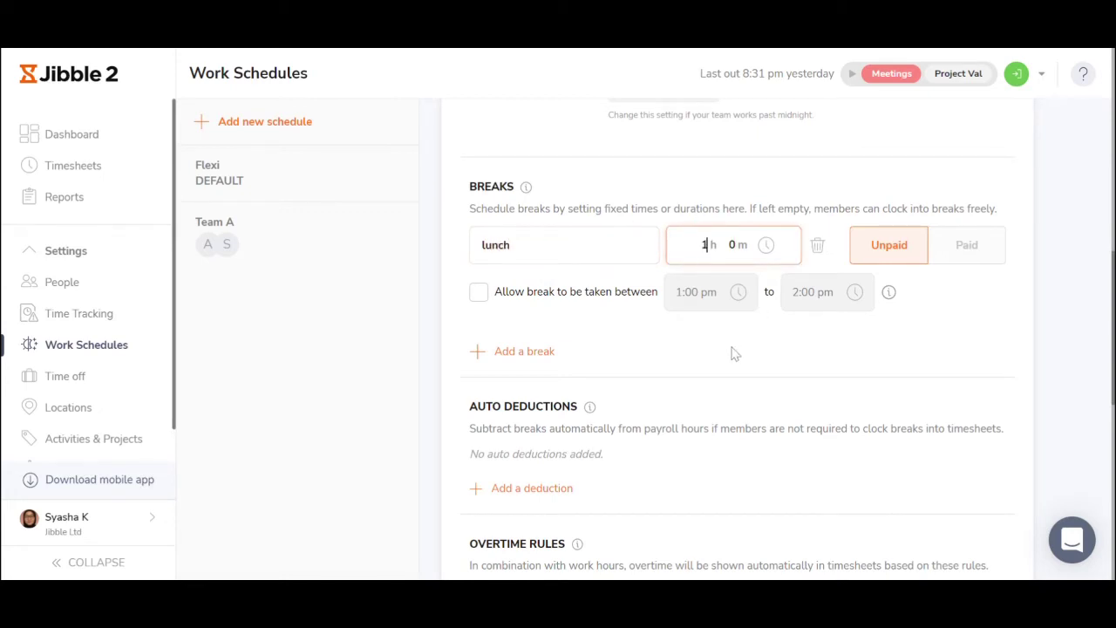
pyautogui.click(732, 348)
# - Add an auto deduction named lunch to the new schedule
pyautogui.scroll(-1, 650, 327)
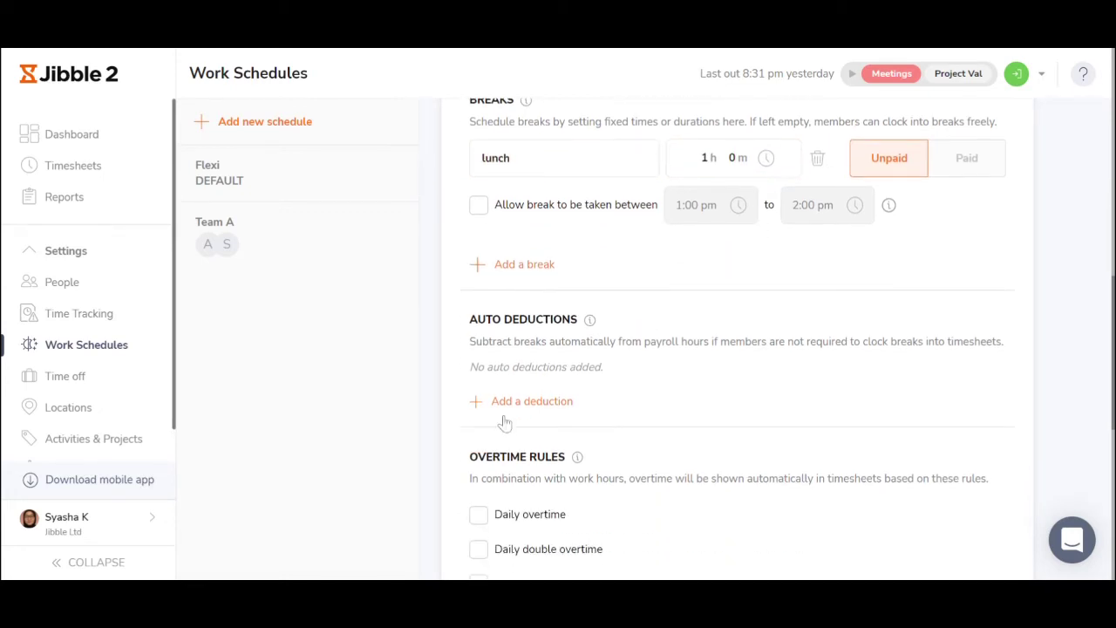
pyautogui.click(526, 415)
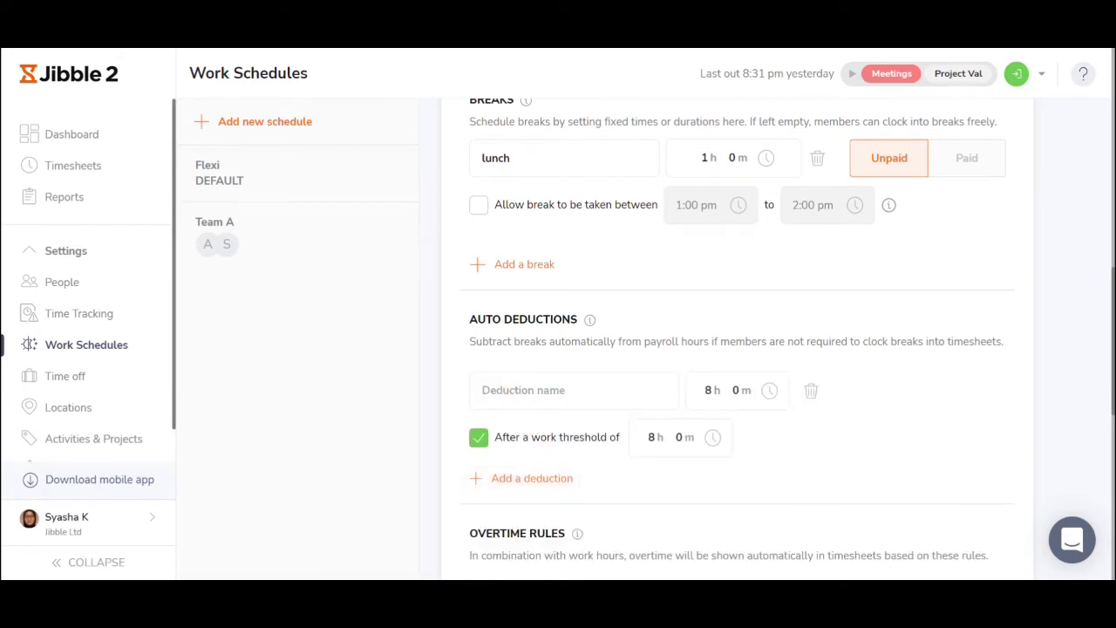
pyautogui.click(562, 390)
pyautogui.write('lunch')
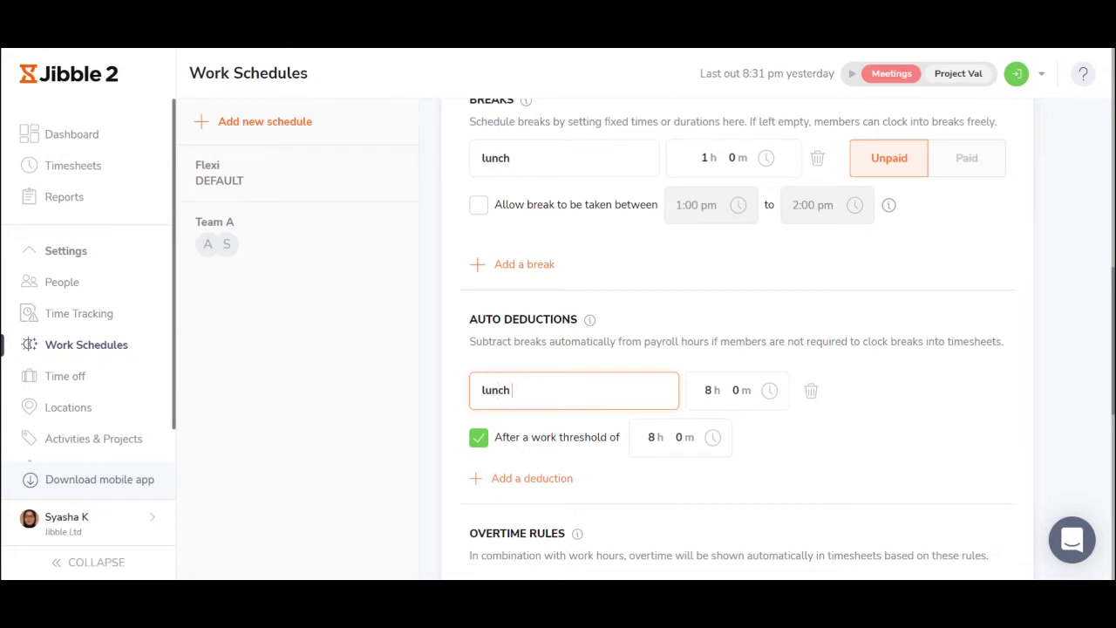
pyautogui.press('Tab')
pyautogui.press('Tab')
# - Enable daily overtime based on hours exceeded (8 h), plus rest day overtime and public holiday overtime
pyautogui.scroll(-4, 672, 361)
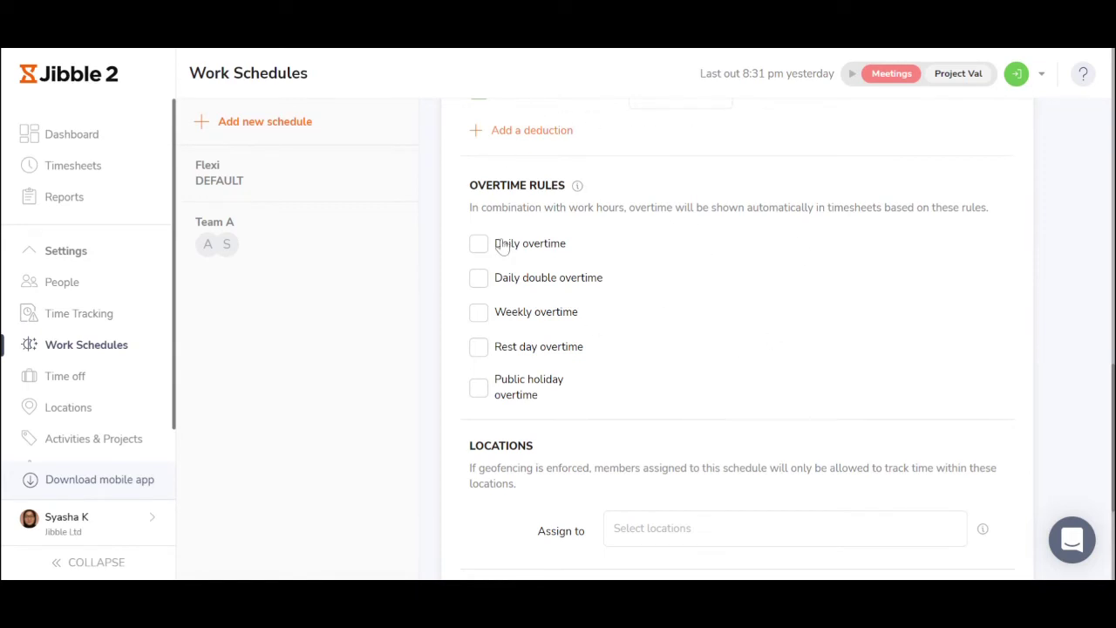
pyautogui.click(478, 243)
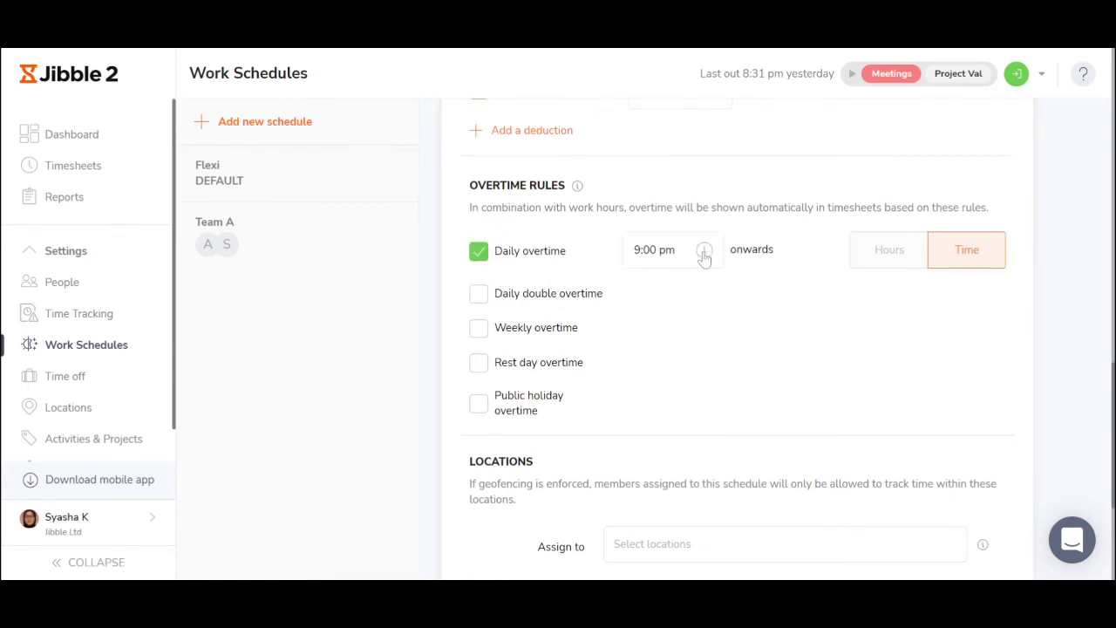
pyautogui.click(902, 251)
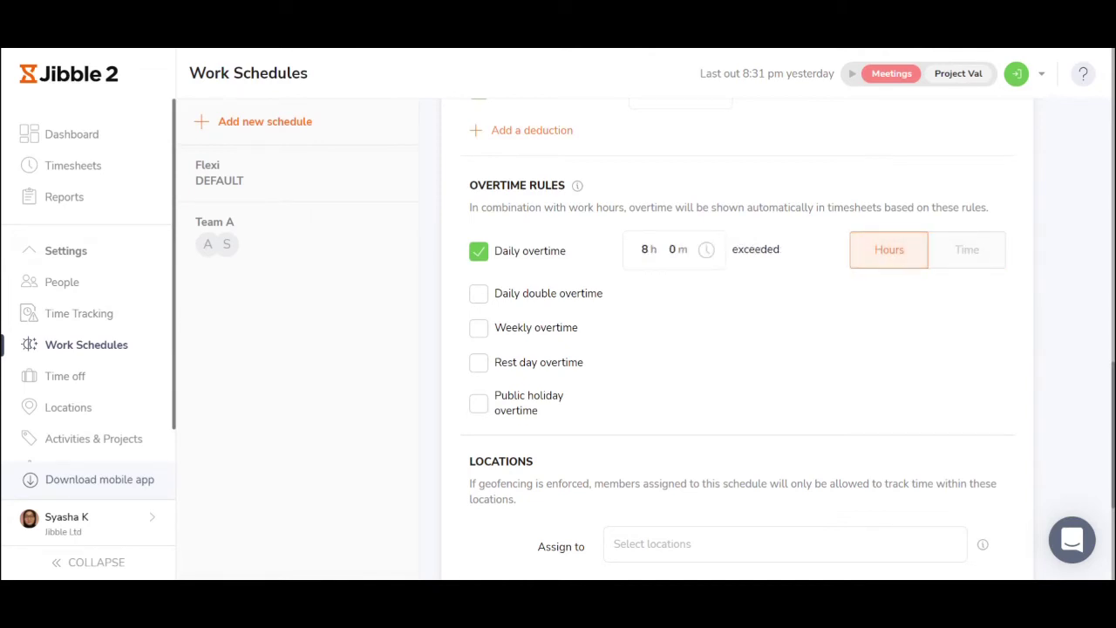
pyautogui.click(478, 362)
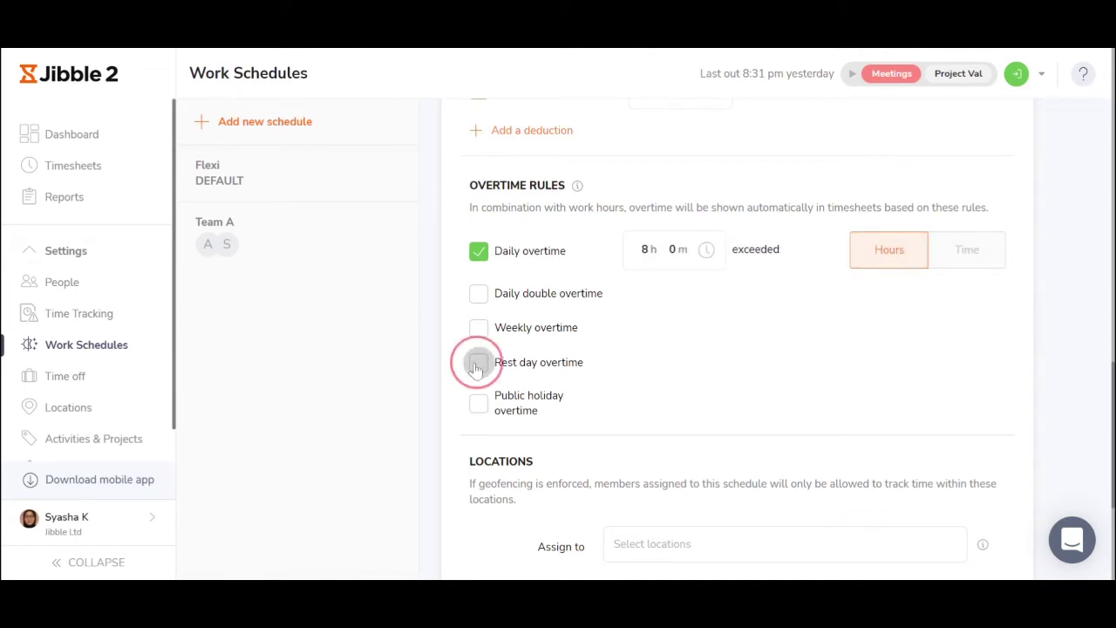
pyautogui.click(478, 403)
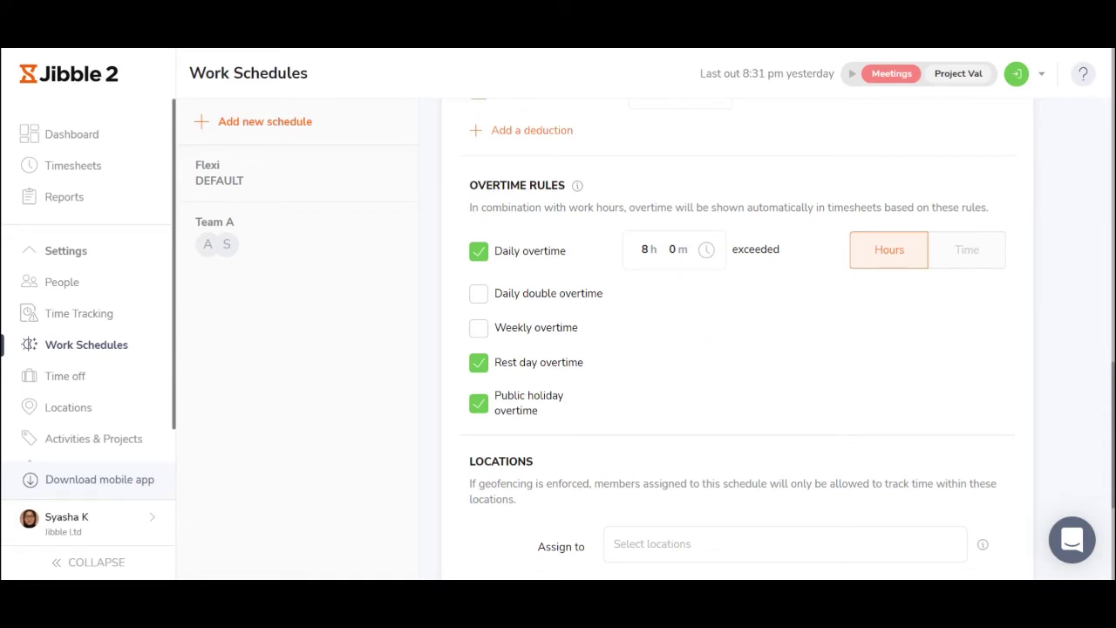
# - Review the locations and members assignment sections of the new work schedule
pyautogui.scroll(-2, 706, 324)
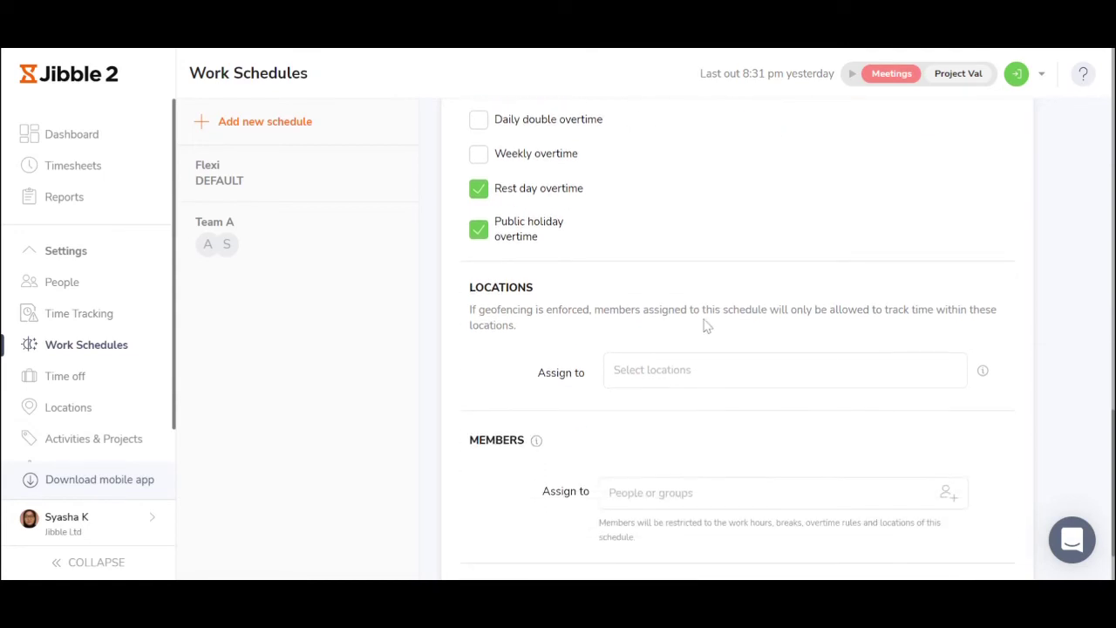
pyautogui.scroll(-1, 706, 324)
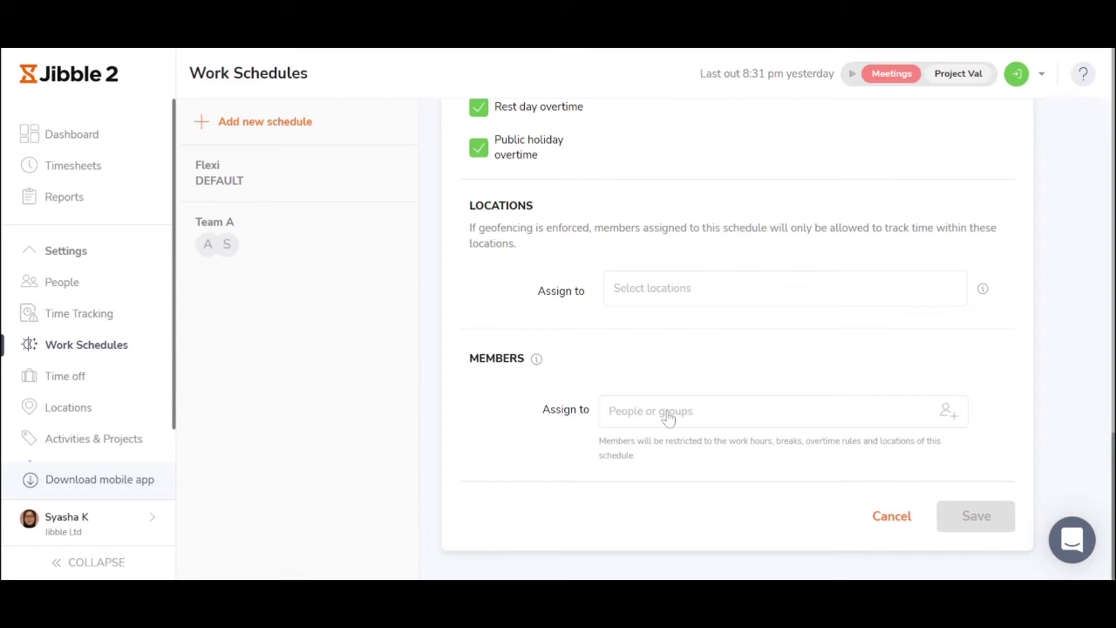
pyautogui.scroll(1, 667, 416)
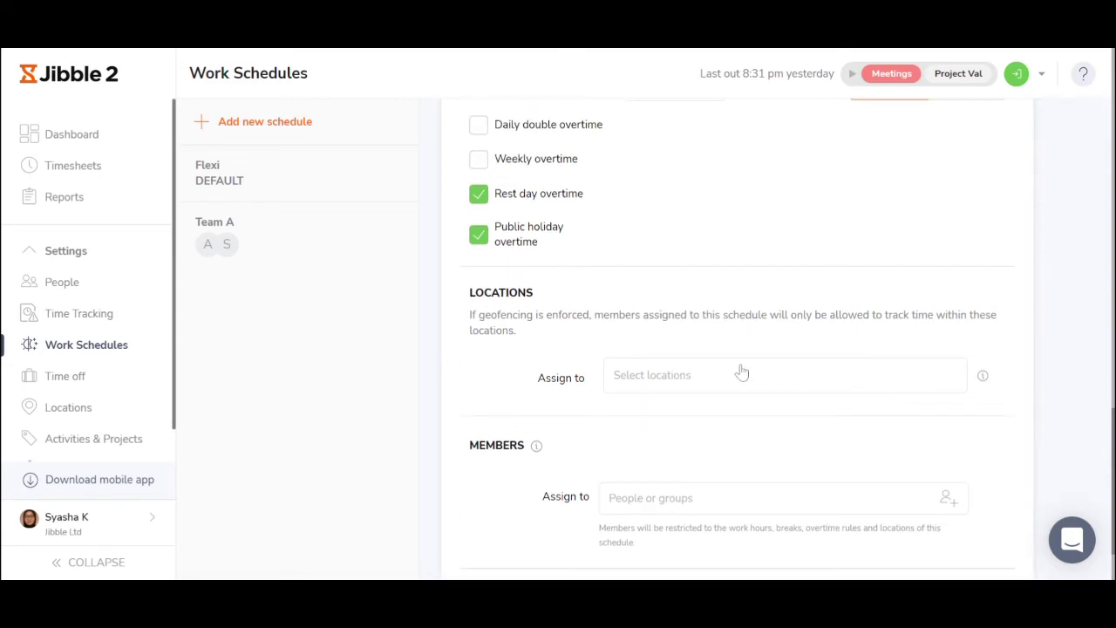
# - Open the location settings and view the NY Office details and its geofence on the map
pyautogui.click(74, 407)
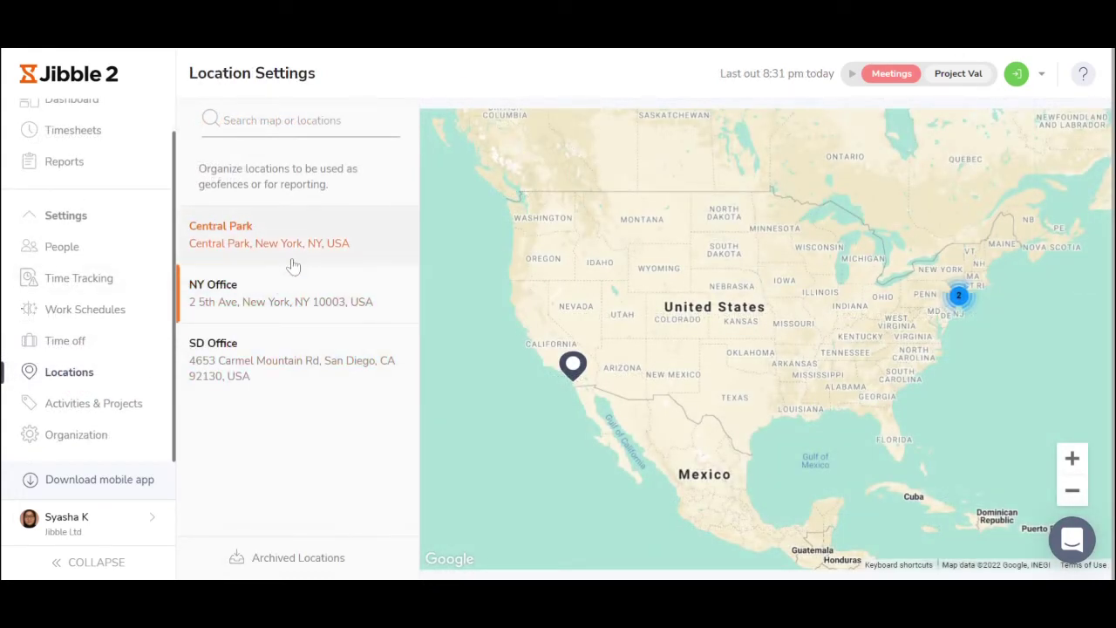
pyautogui.click(297, 299)
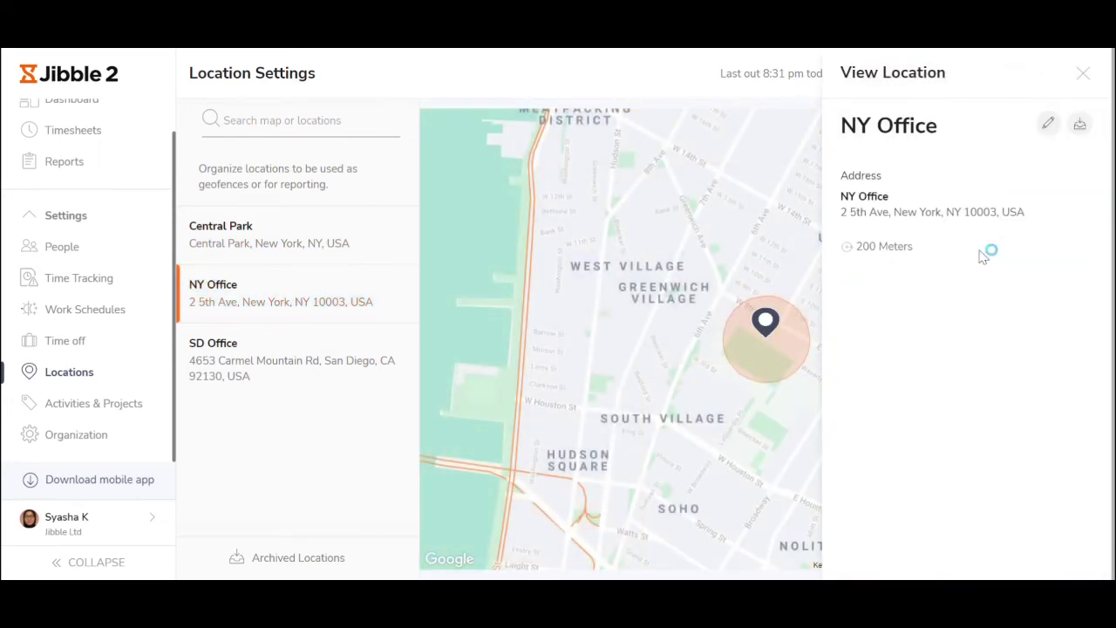
pyautogui.moveTo(798, 252); pyautogui.dragTo(722, 256)
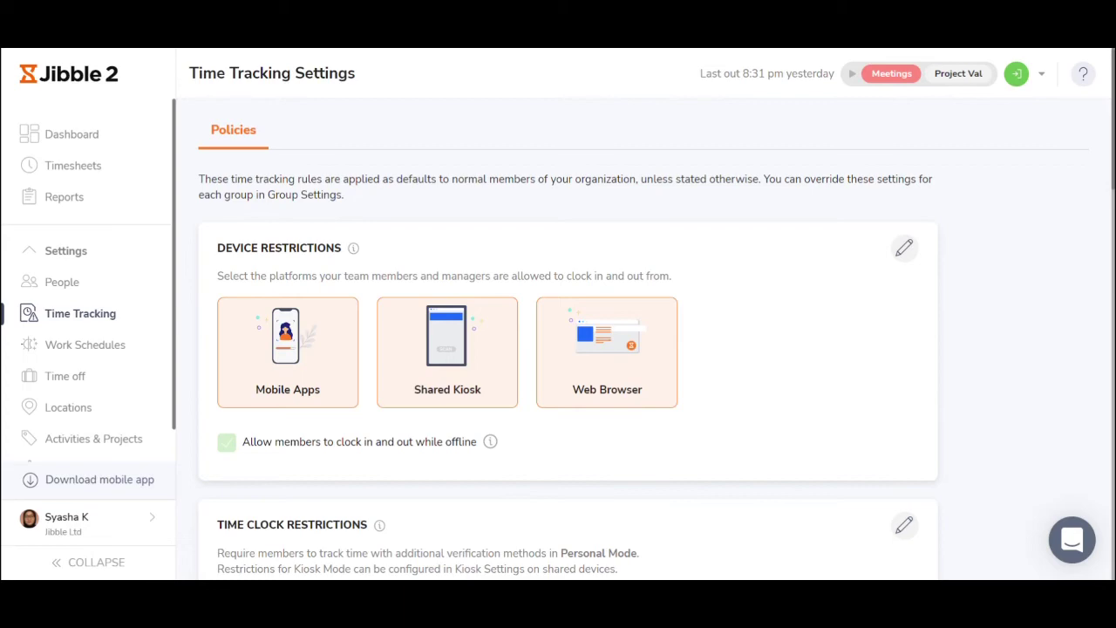
# - Open the reminders and the work schedule restrictions for editing in the time tracking policies
pyautogui.scroll(-15, 566, 349)
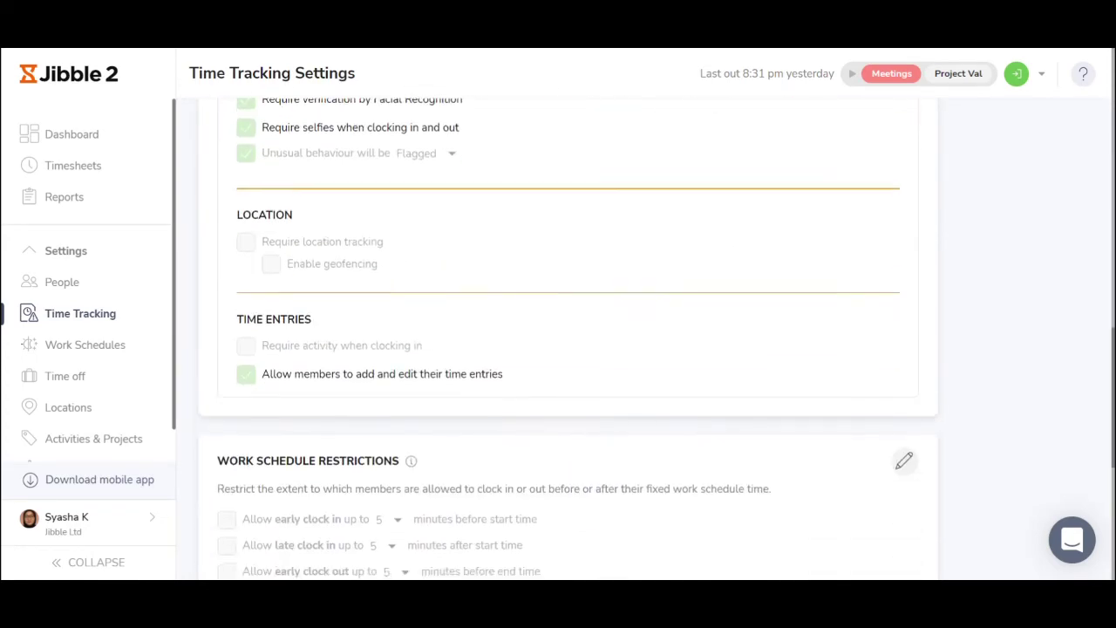
pyautogui.scroll(-3, 336, 386)
pyautogui.click(904, 387)
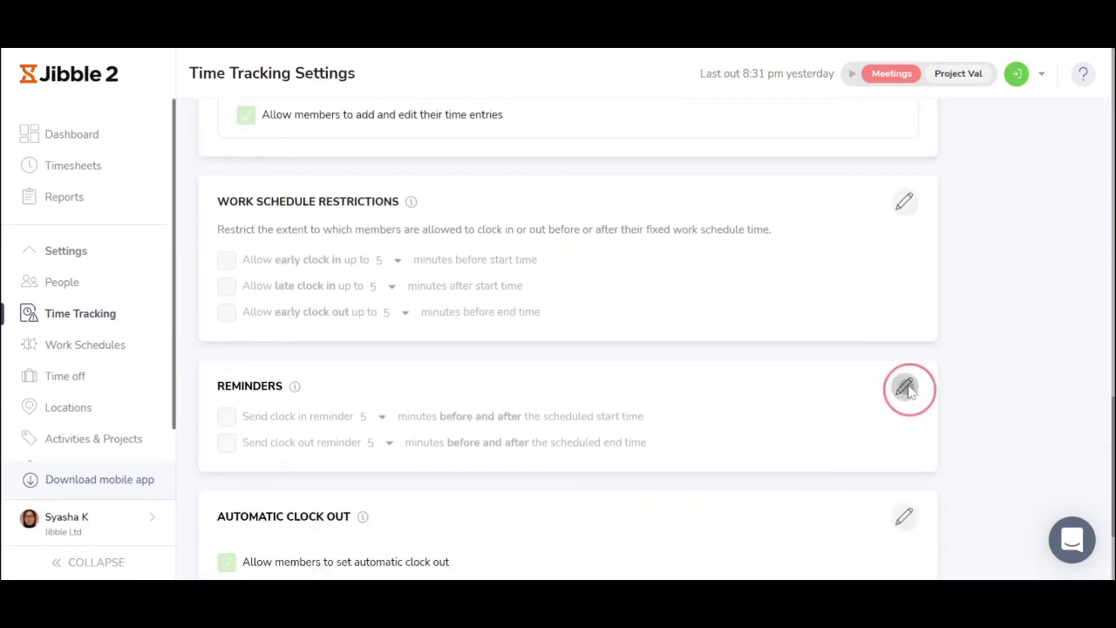
pyautogui.click(910, 202)
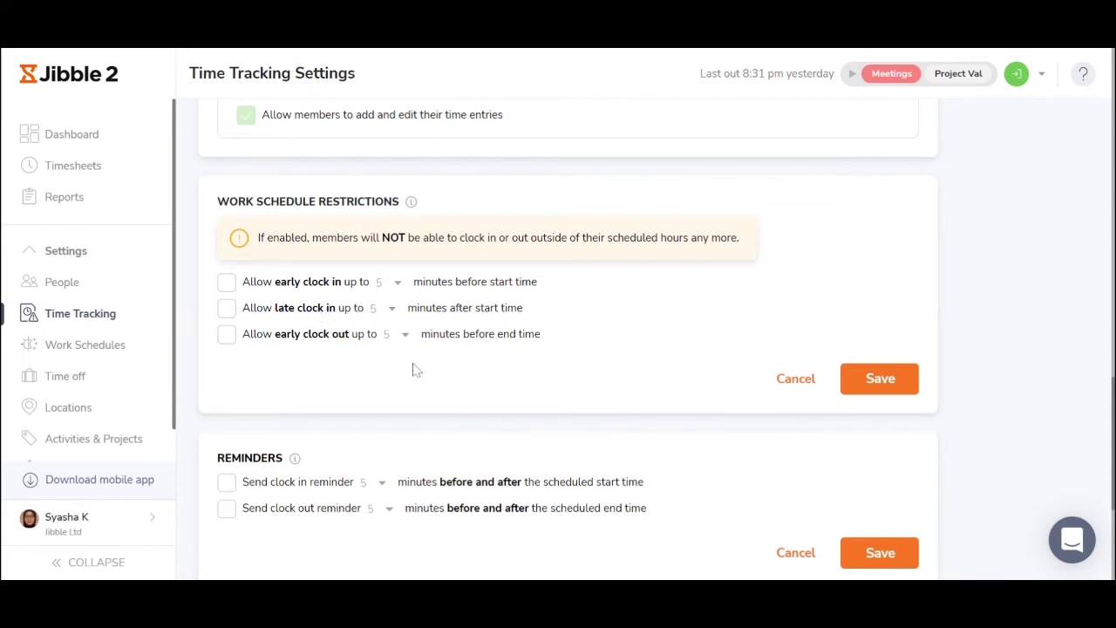
# - Enable automatic clock out for all members, check the hours choices, and choose clock out at 5:00 pm
pyautogui.scroll(-3, 528, 302)
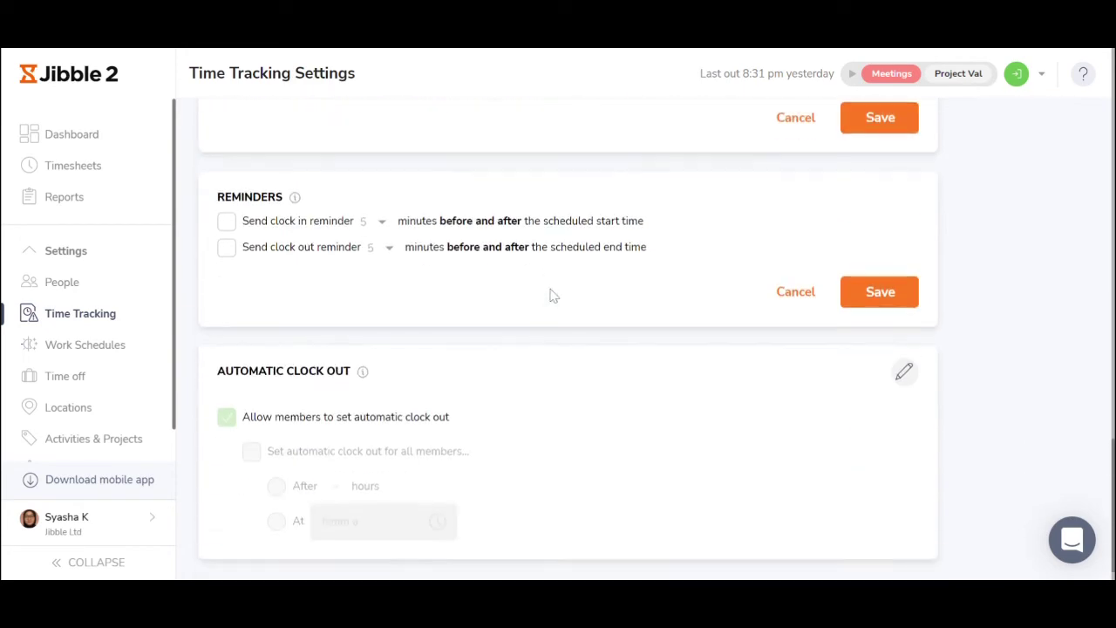
pyautogui.click(905, 361)
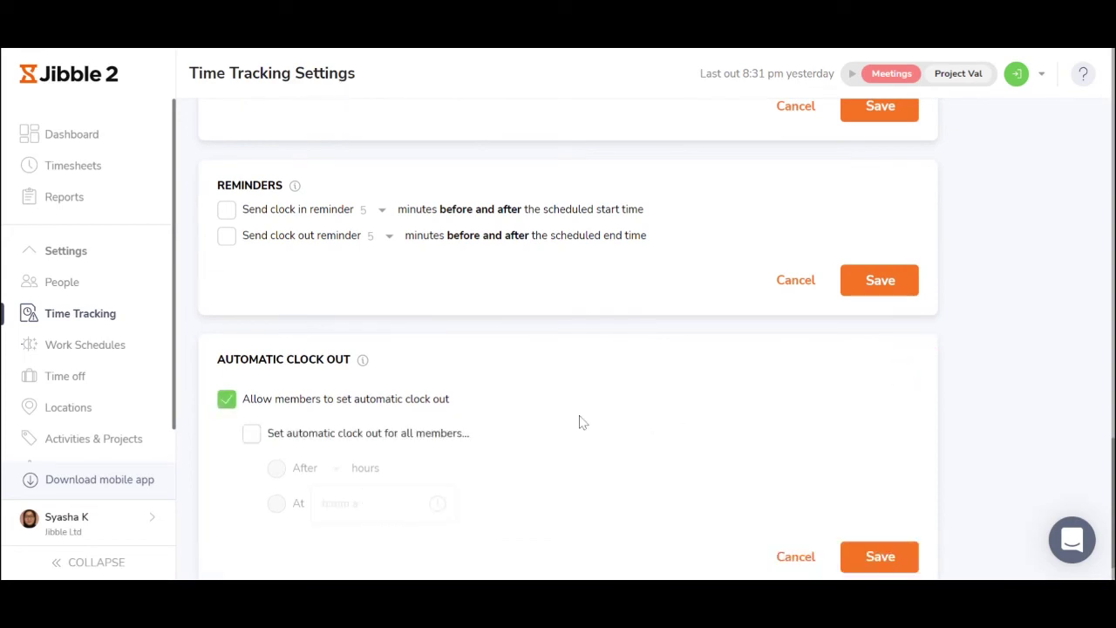
pyautogui.click(251, 433)
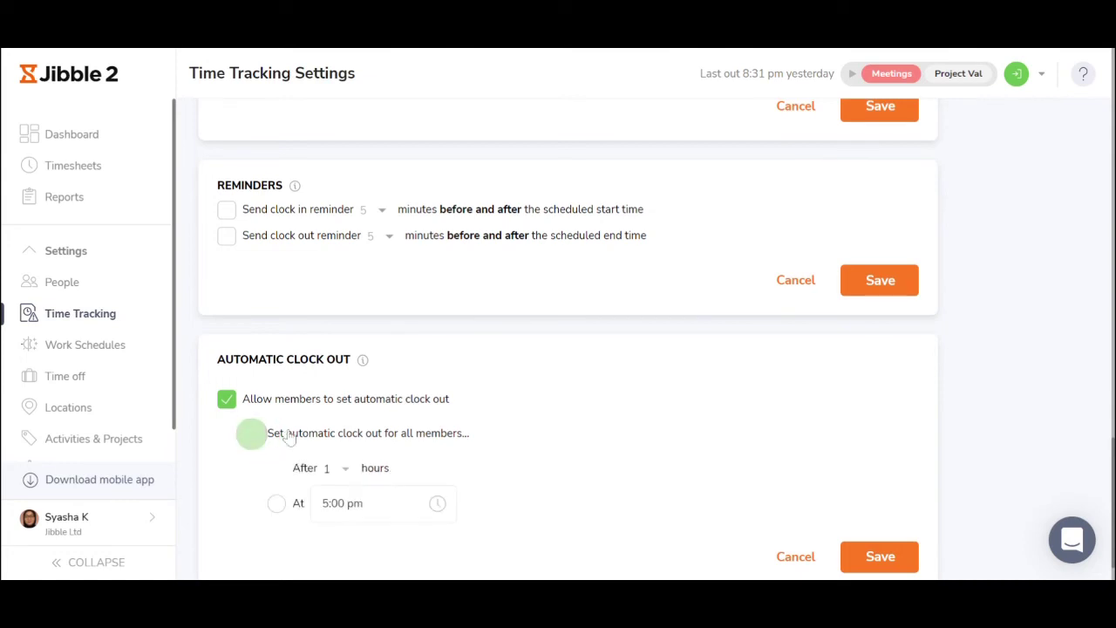
pyautogui.scroll(-1, 600, 458)
pyautogui.click(346, 433)
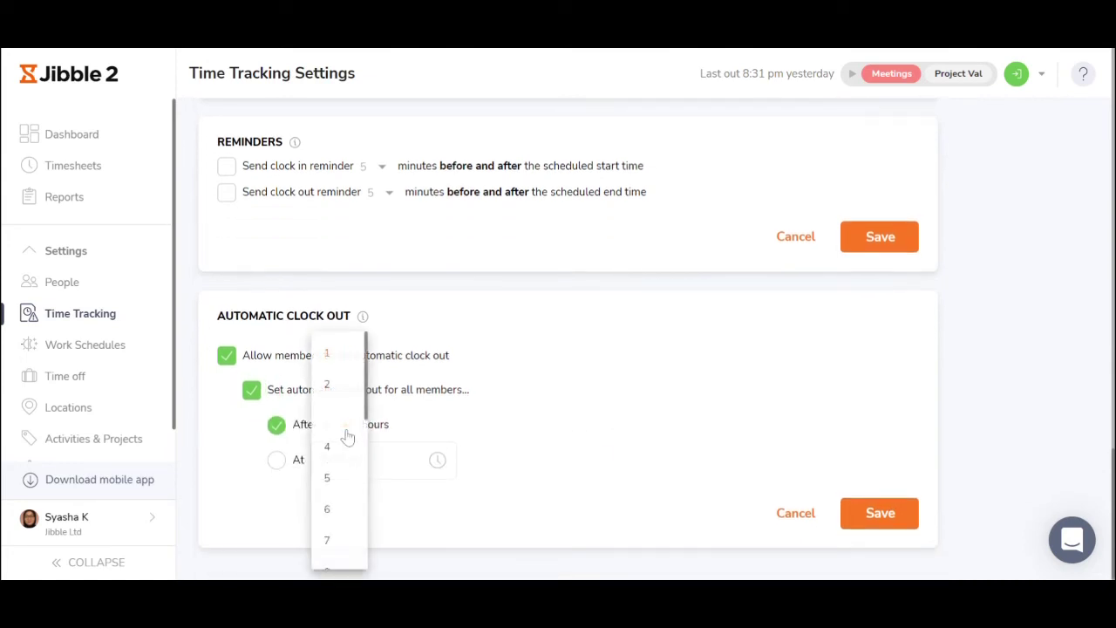
pyautogui.click(276, 461)
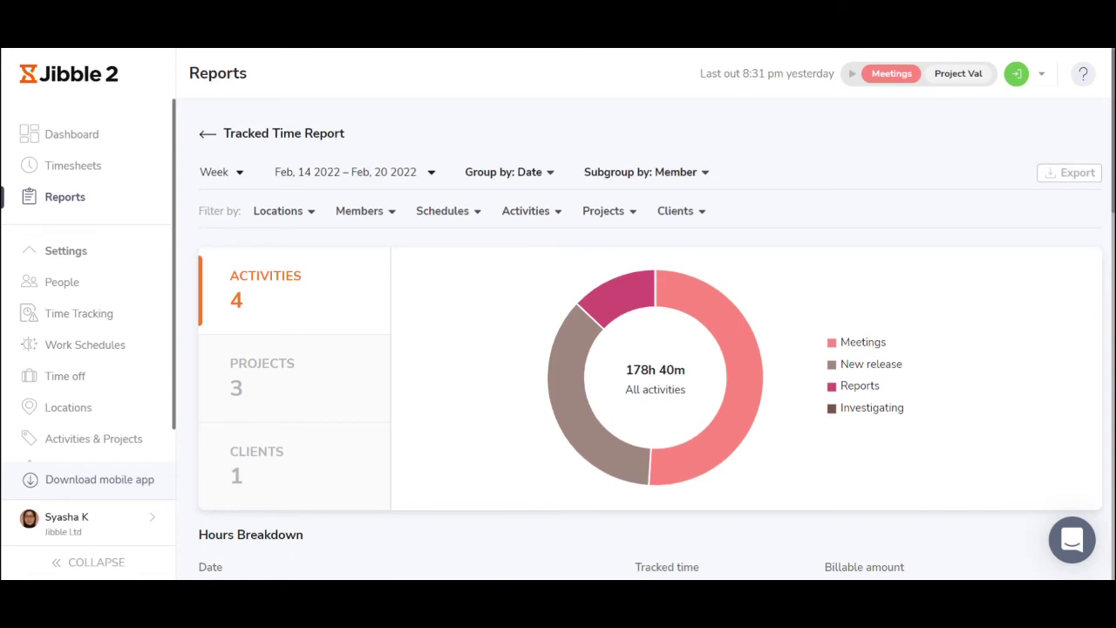
# - Preview the Tracked Time Report's group and subgroup options and its location, member, schedule and activity filters
pyautogui.click(553, 175)
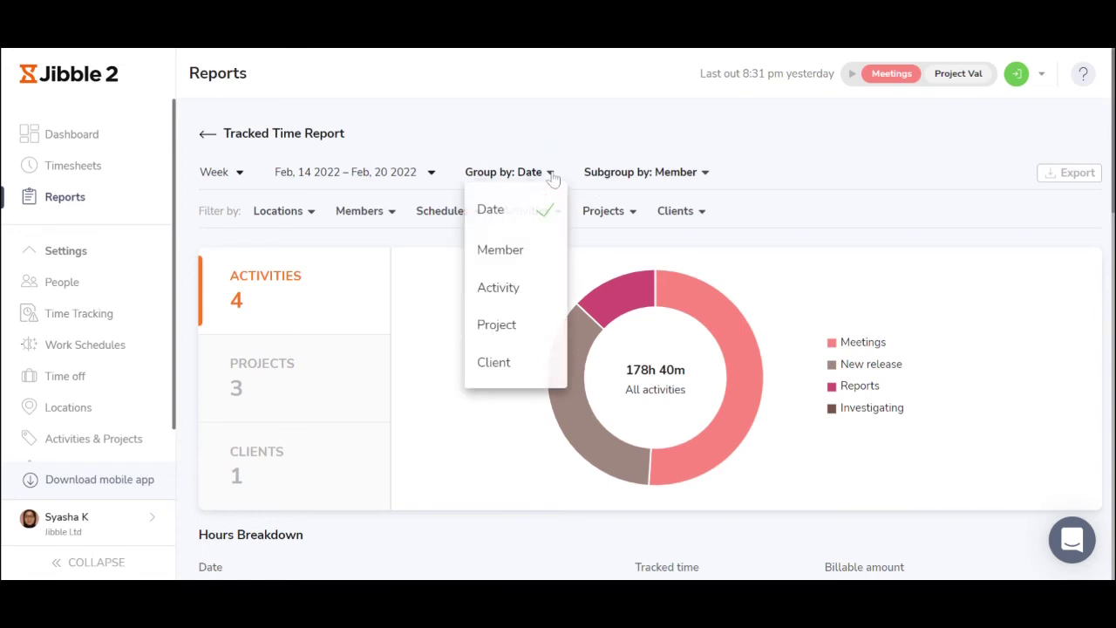
pyautogui.click(640, 177)
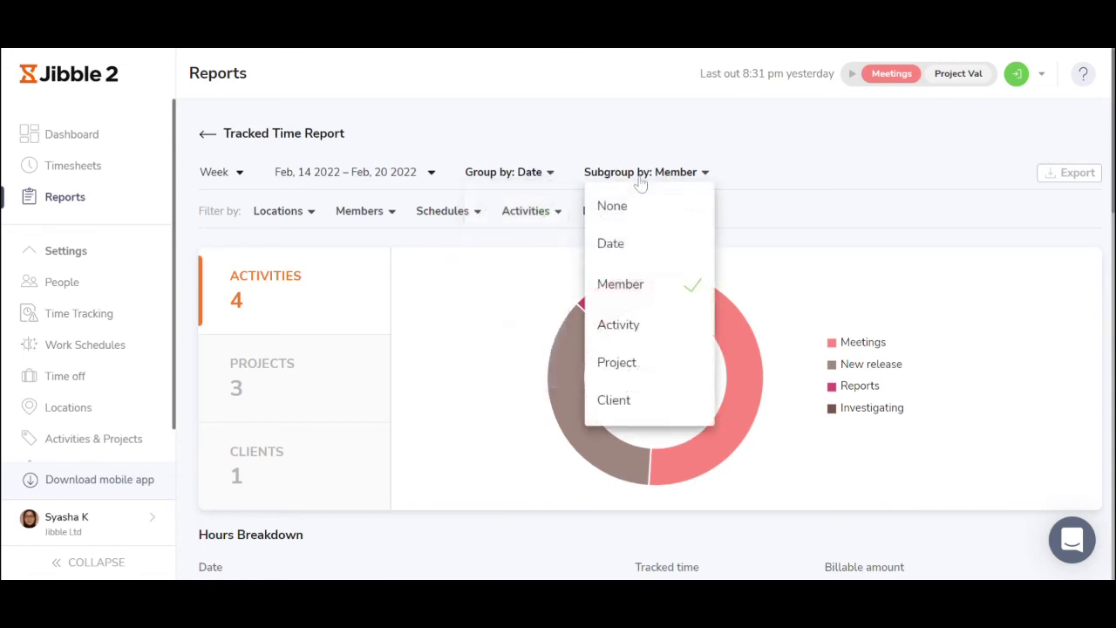
pyautogui.click(290, 218)
pyautogui.click(377, 216)
pyautogui.click(456, 219)
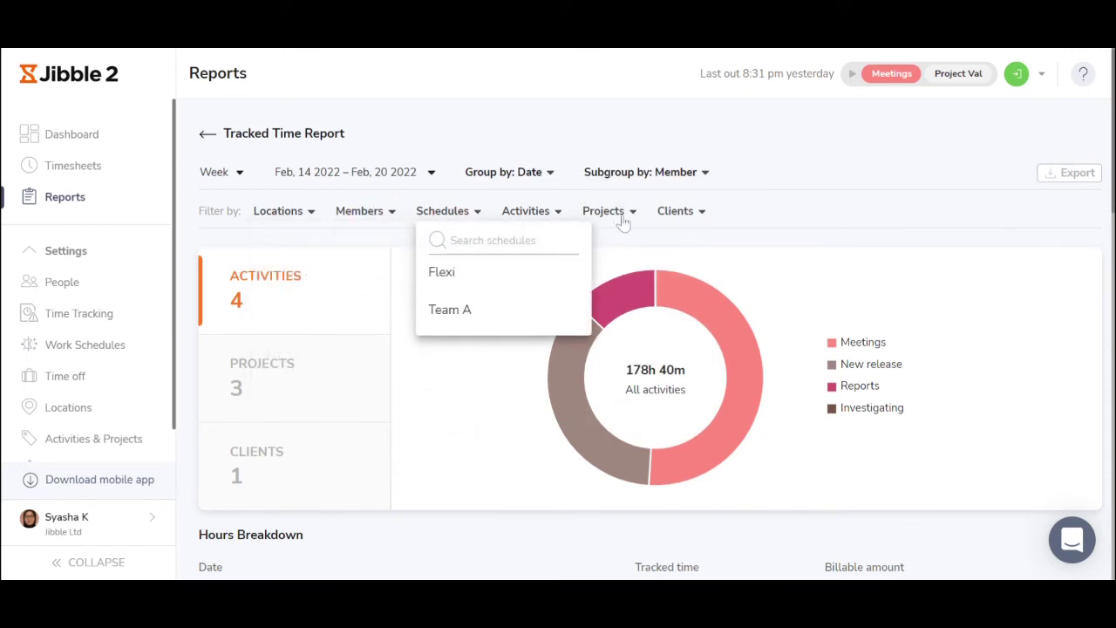
pyautogui.click(539, 215)
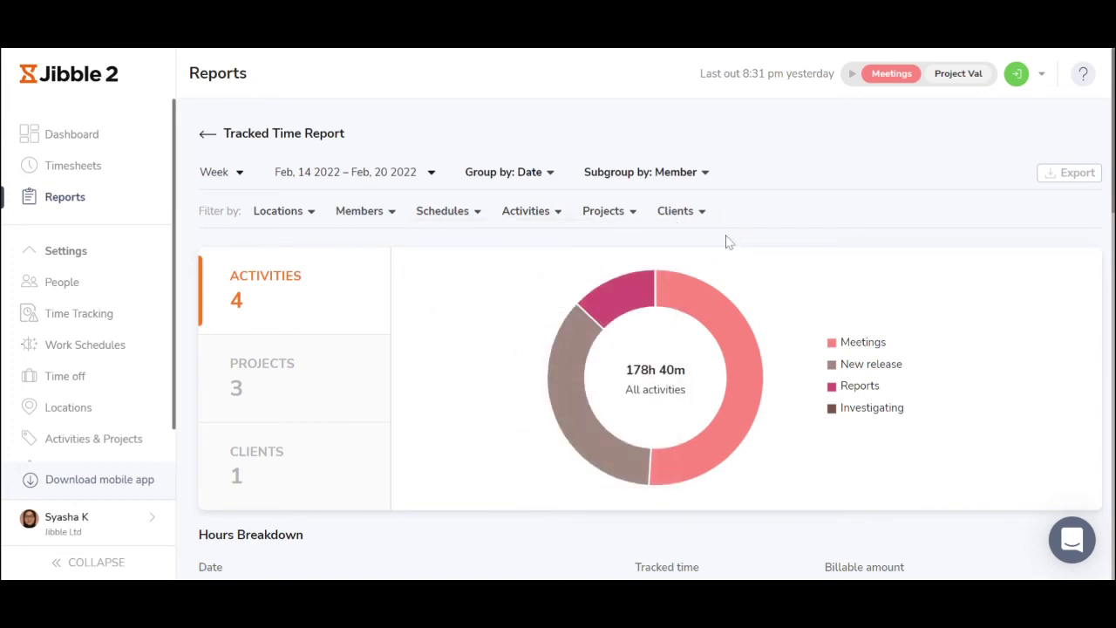
# - Examine the tracked time per activity in the chart and the hours breakdown by date and member
pyautogui.scroll(-1, 725, 255)
pyautogui.moveTo(725, 318)
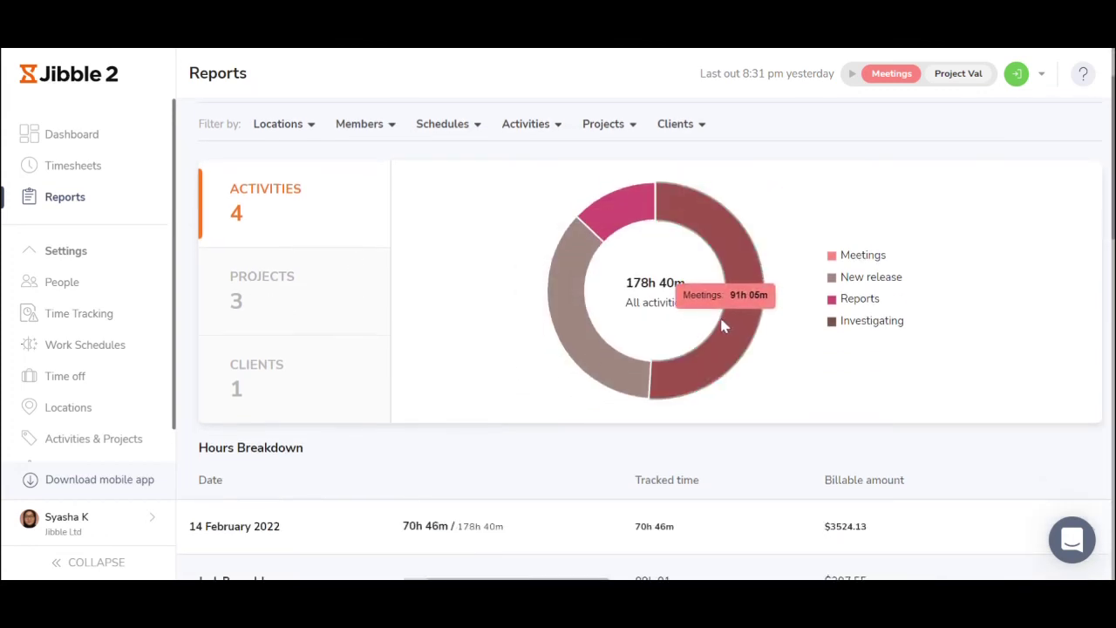
pyautogui.scroll(-3, 737, 324)
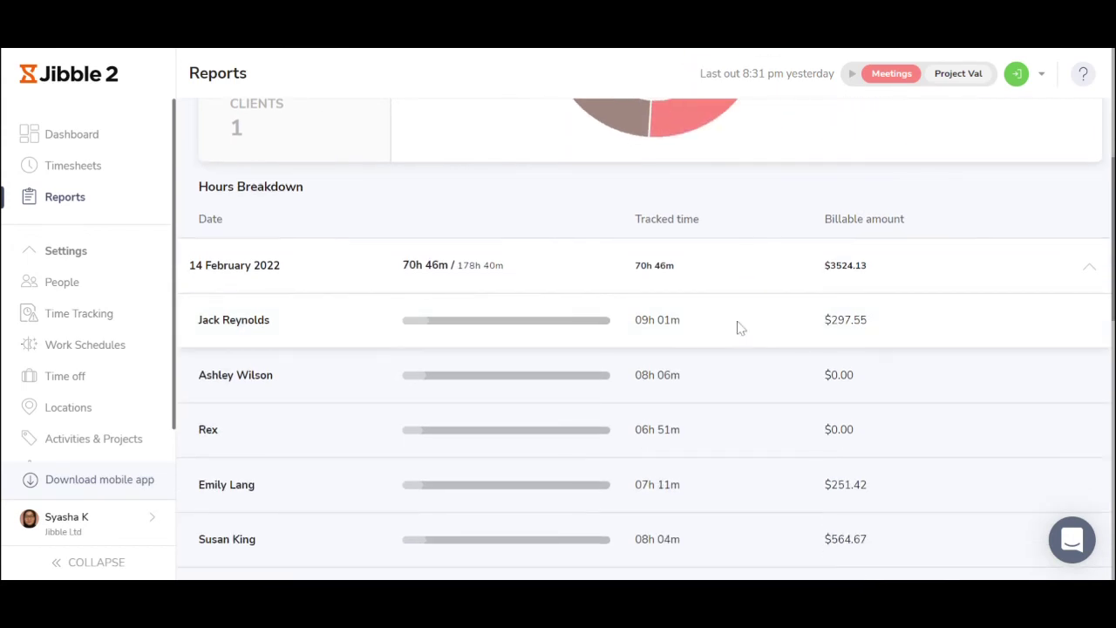
pyautogui.scroll(4, 724, 426)
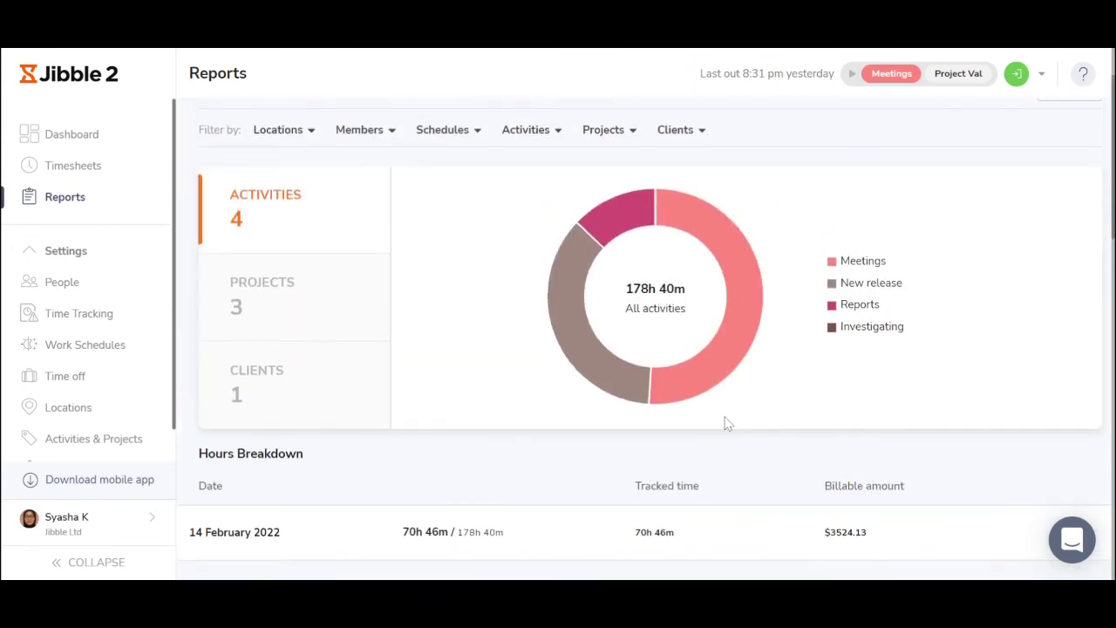
# - Open the export options for the Tracked Time Report
pyautogui.click(1066, 177)
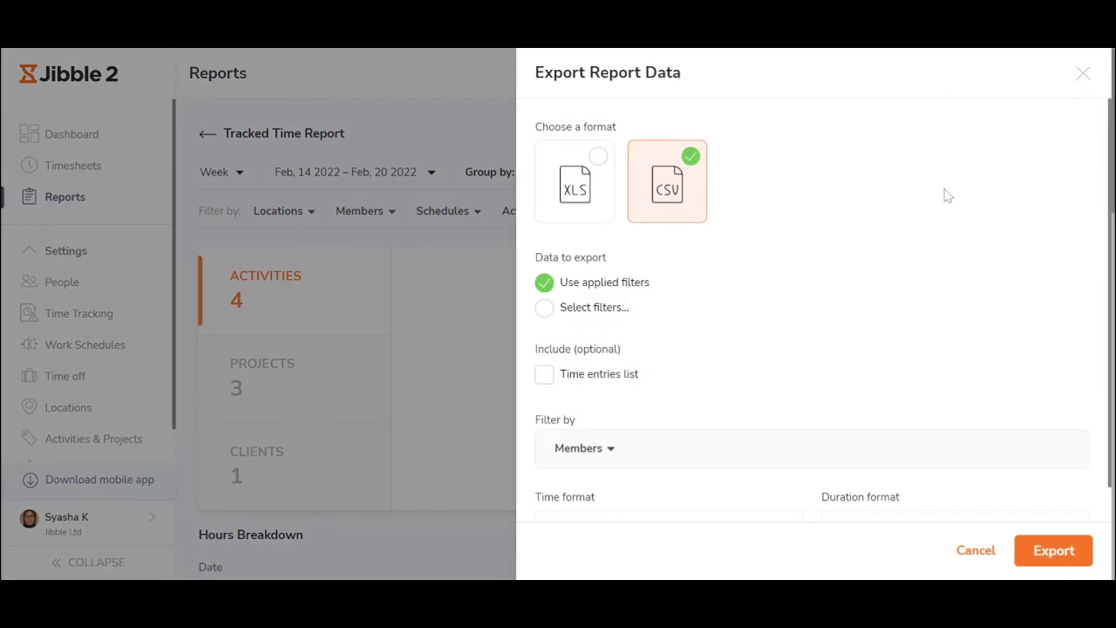